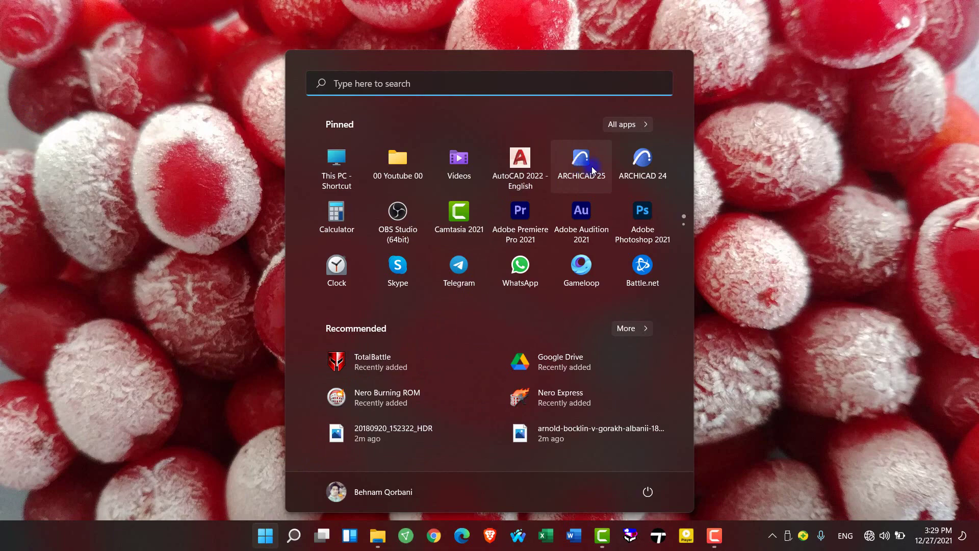
Launch ARCHICAD 25 and start a new project from the ARCHICAD 25 template
left_click(592, 167)
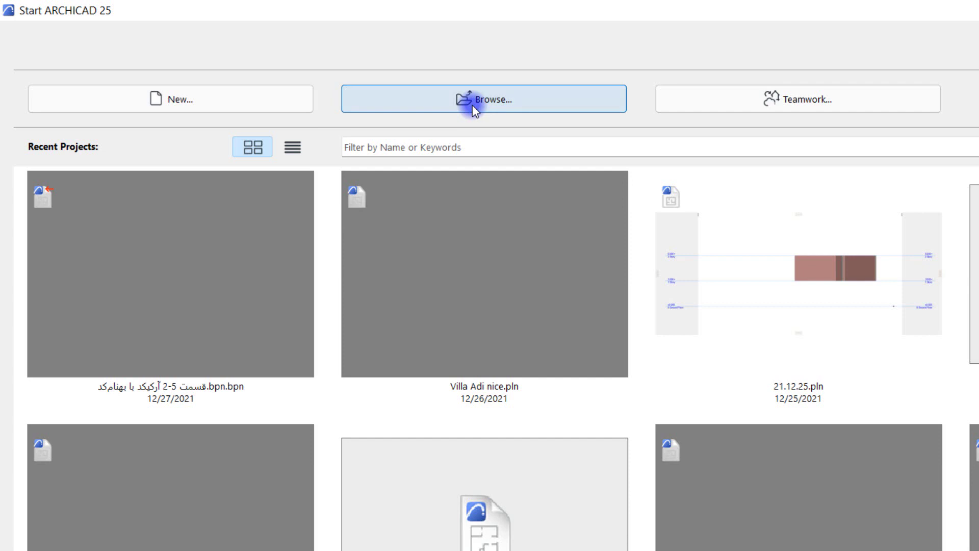
left_click(180, 97)
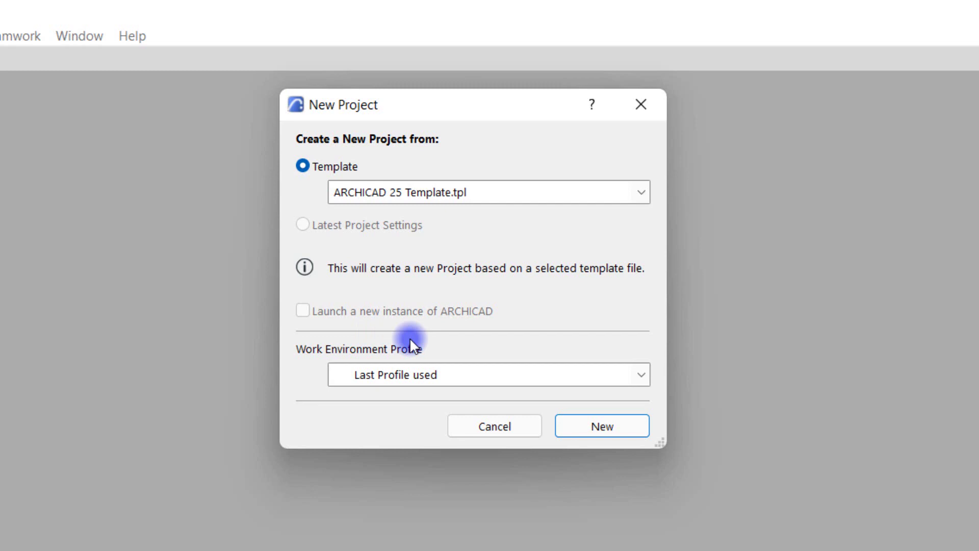
Choose Default Profile as the work environment for the new project
left_click(448, 375)
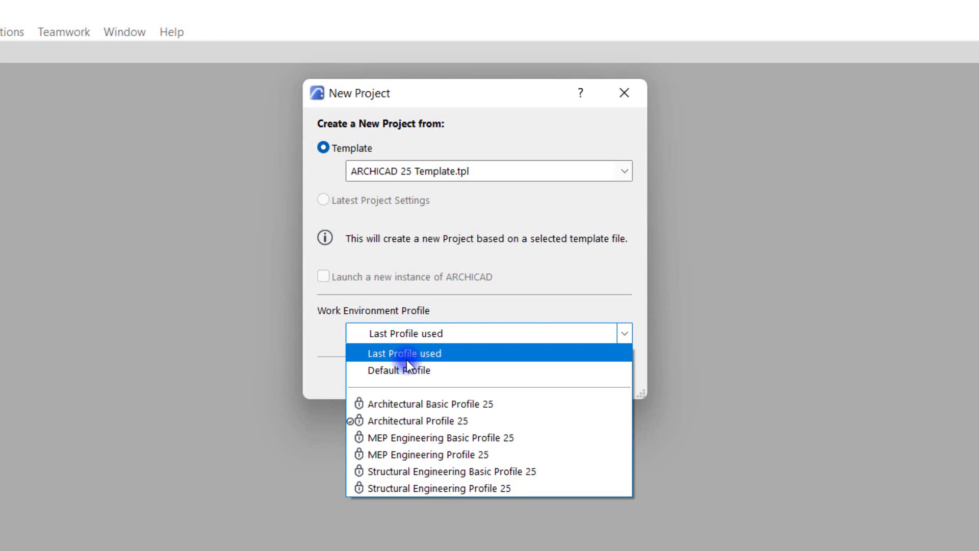
left_click(405, 359)
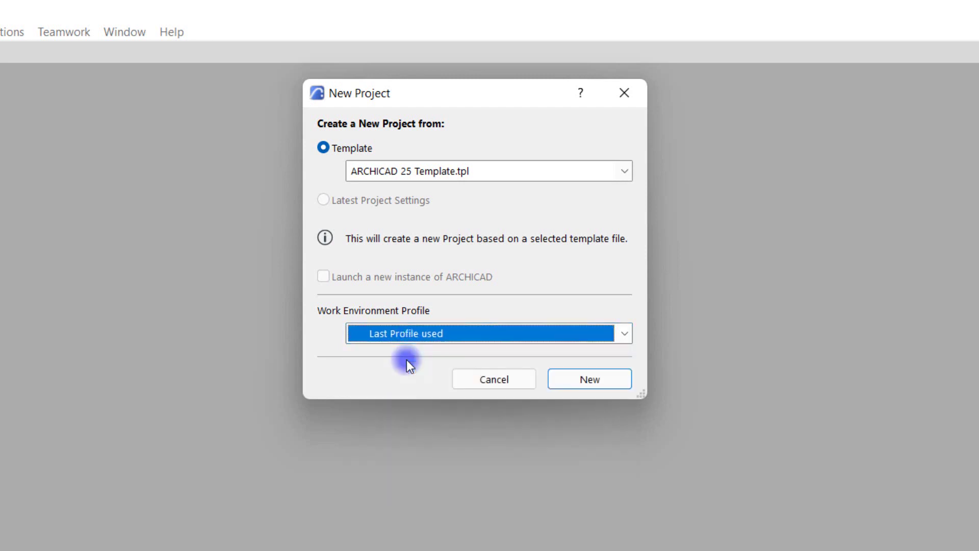
left_click(464, 176)
left_click(427, 334)
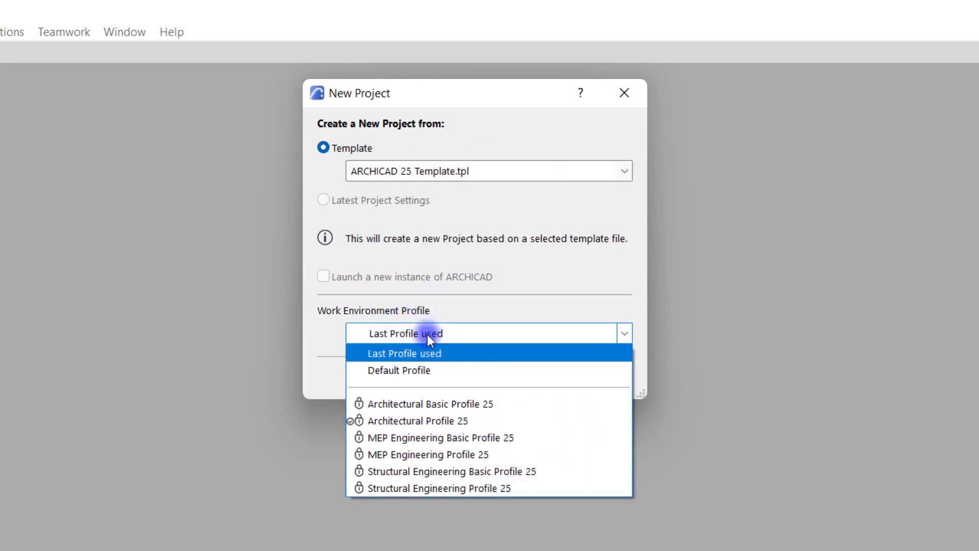
left_click(414, 369)
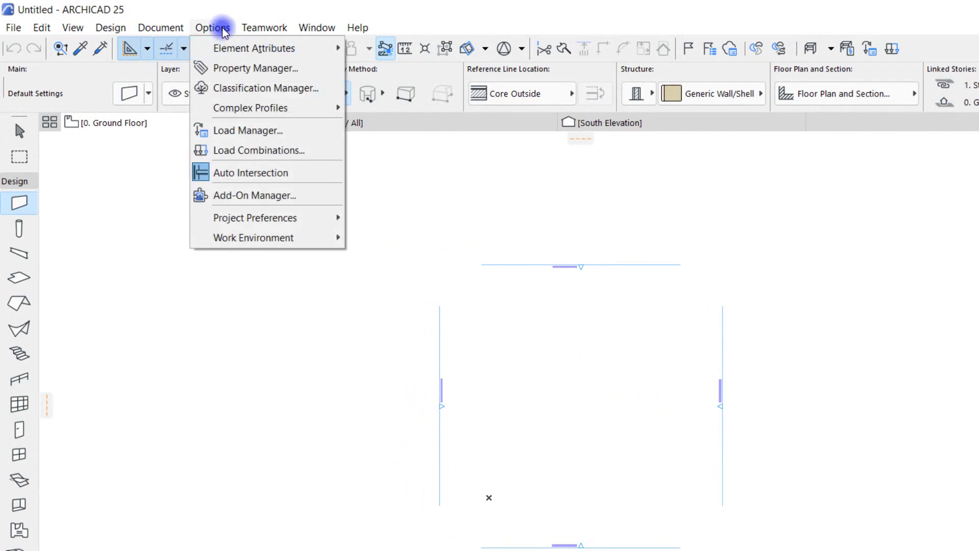
Set Working Units to meter length with 2 decimals and meter layout unit
mouse_move(308, 222)
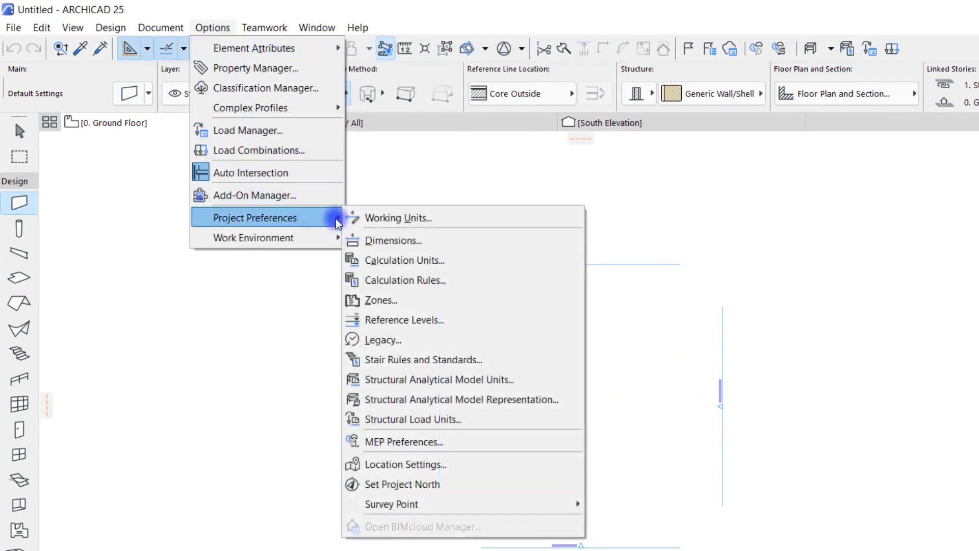
left_click(382, 218)
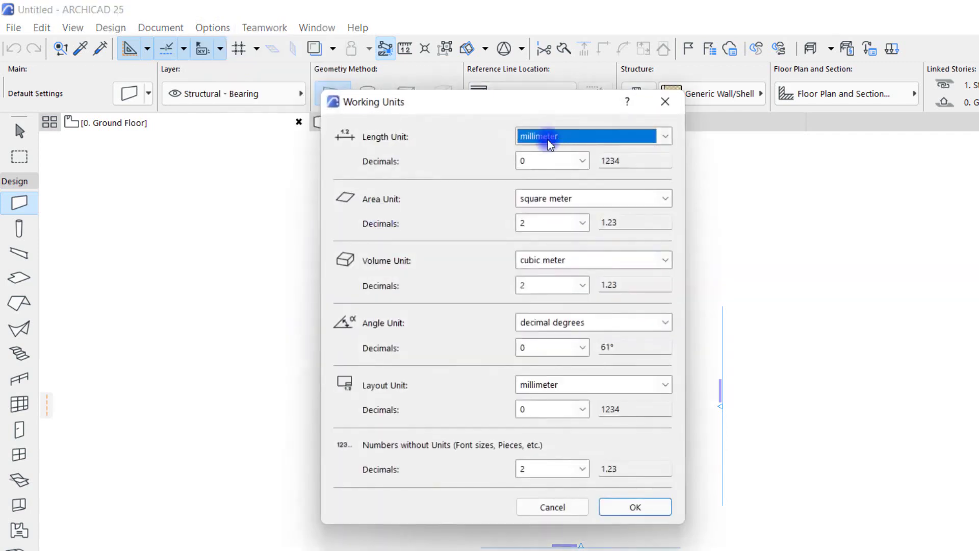
left_click(550, 144)
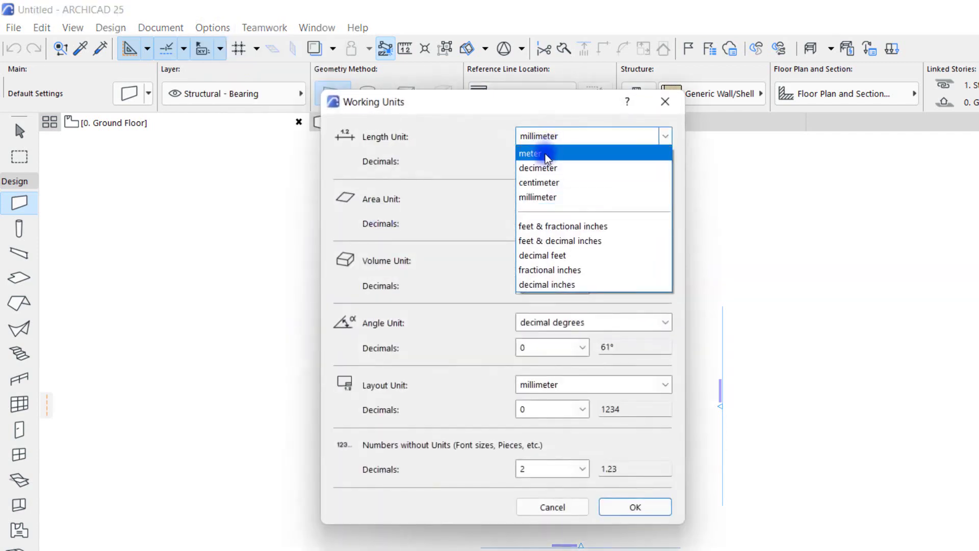
left_click(548, 148)
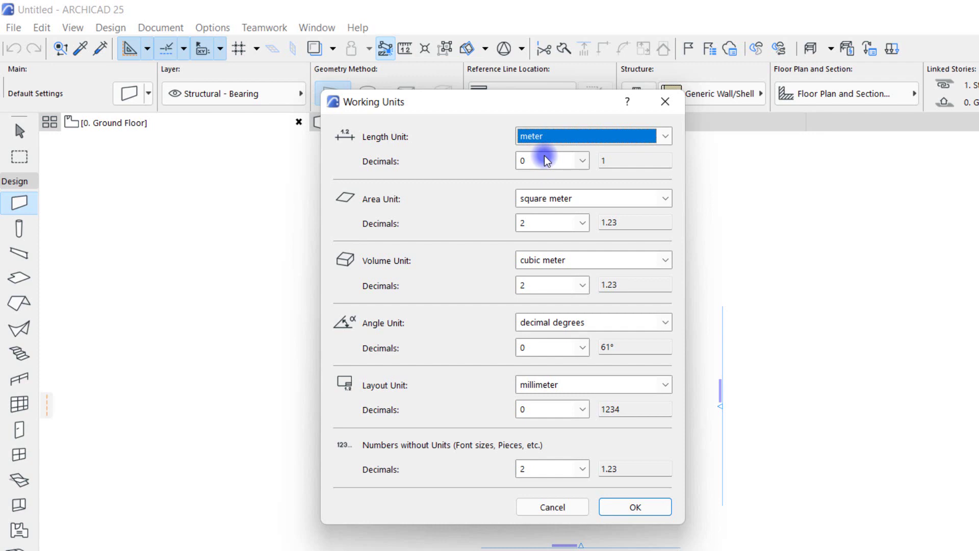
left_click(546, 160)
left_click(541, 210)
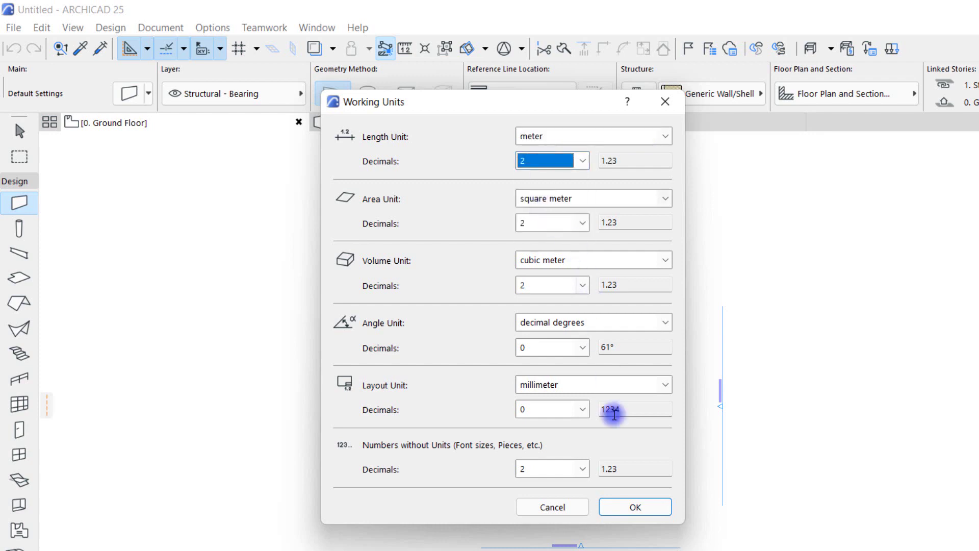
left_click(540, 386)
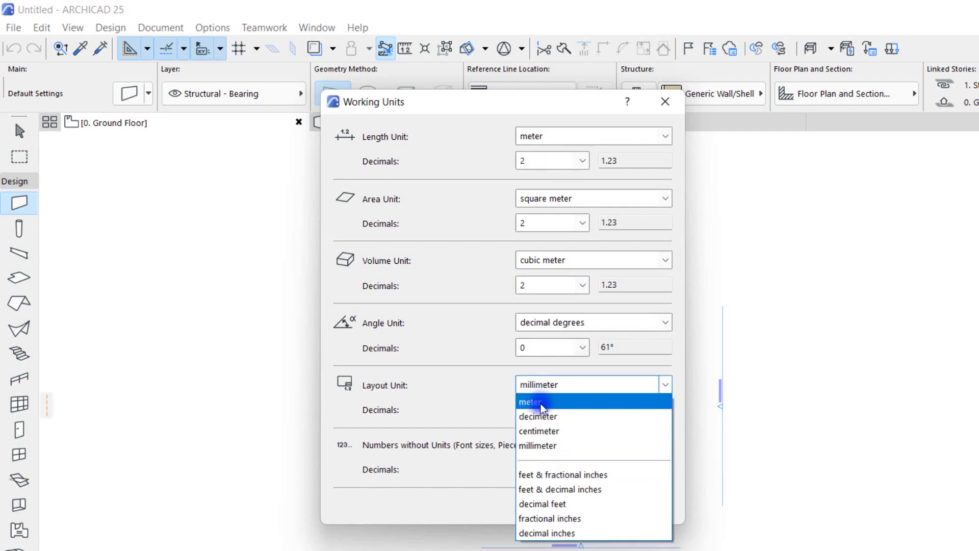
left_click(542, 402)
left_click(633, 506)
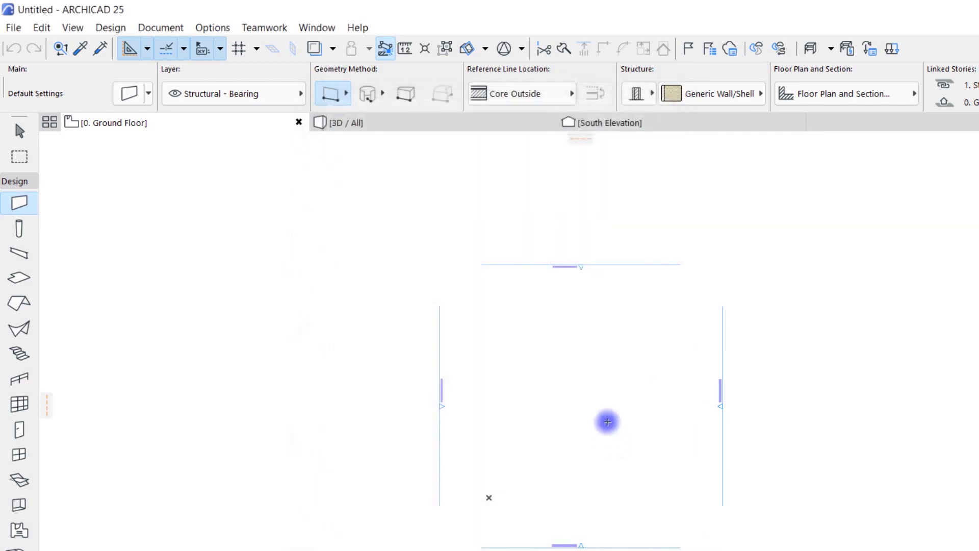
Set Area Calculations to 2 decimals in the Dimensions preferences
left_click(213, 28)
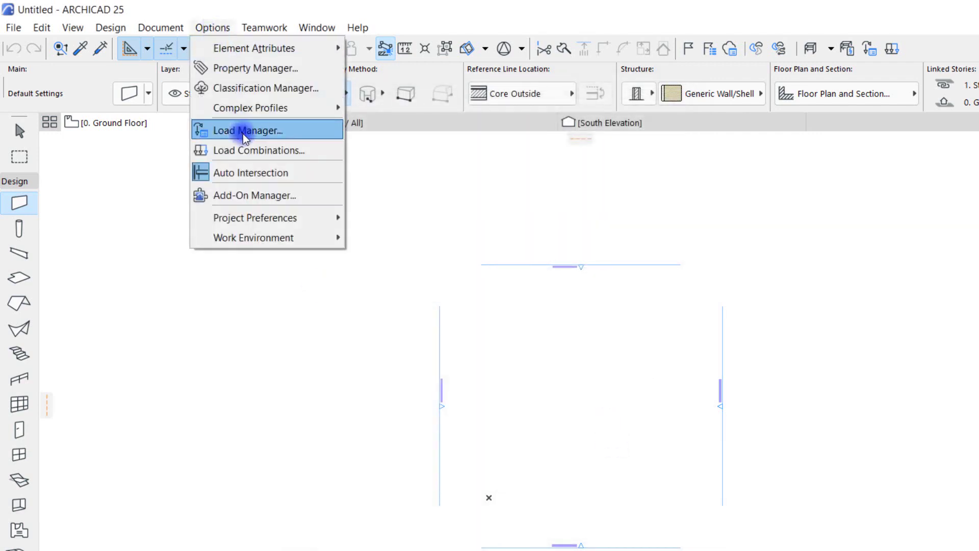
mouse_move(280, 218)
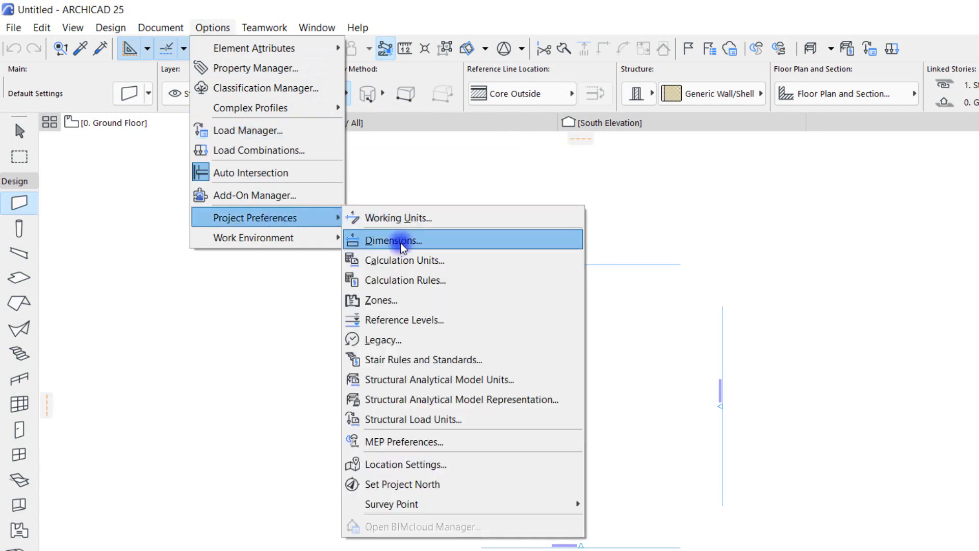
left_click(384, 240)
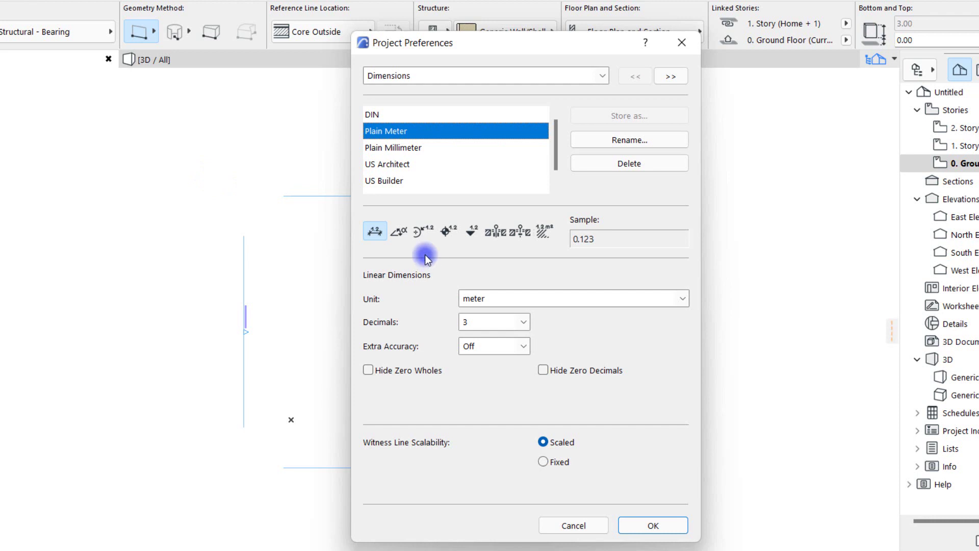
left_click(544, 231)
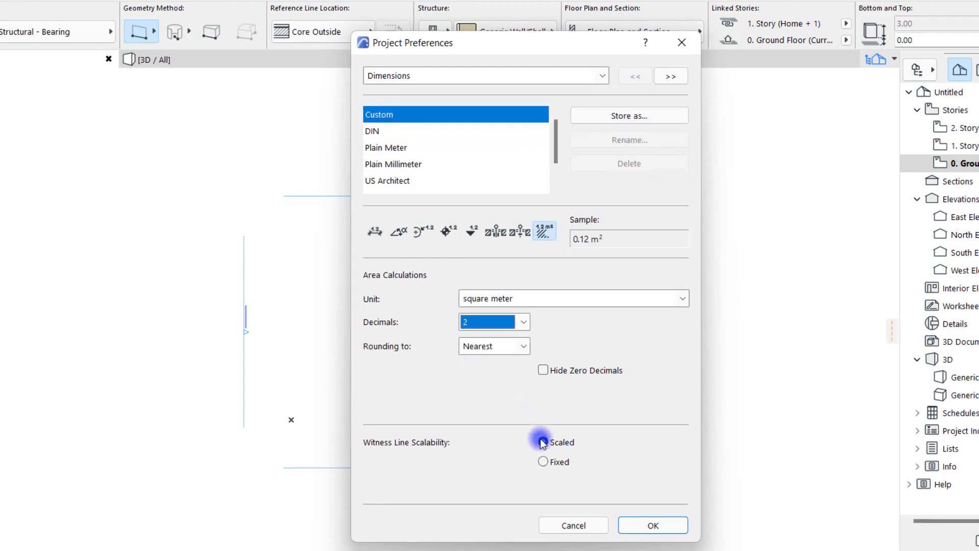
left_click(653, 525)
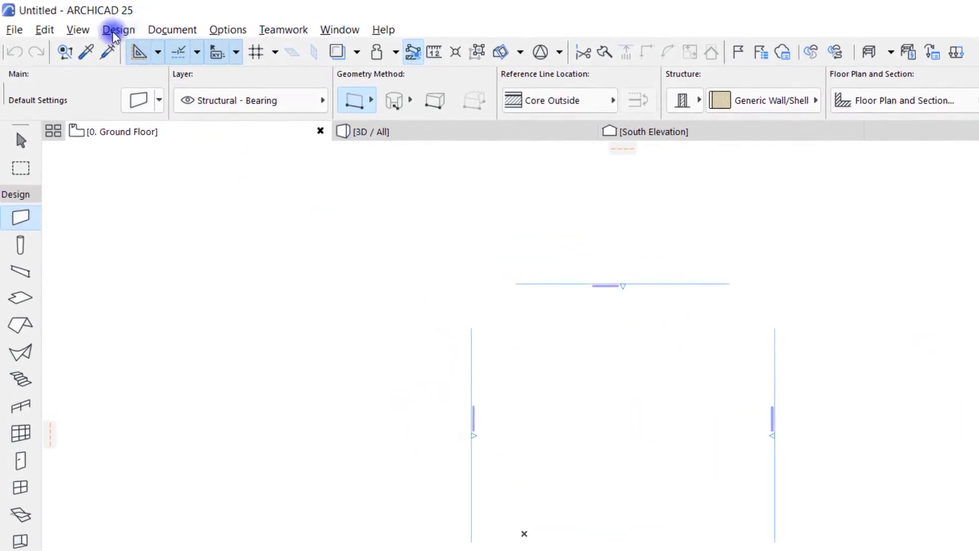
Open Story Settings, insert two trial stories at story 1, then delete them
left_click(116, 31)
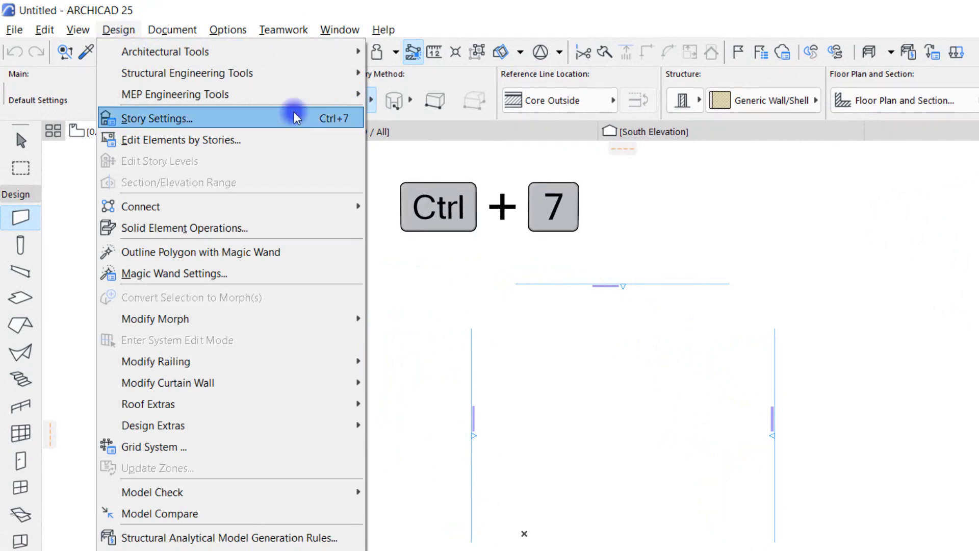
left_click(202, 122)
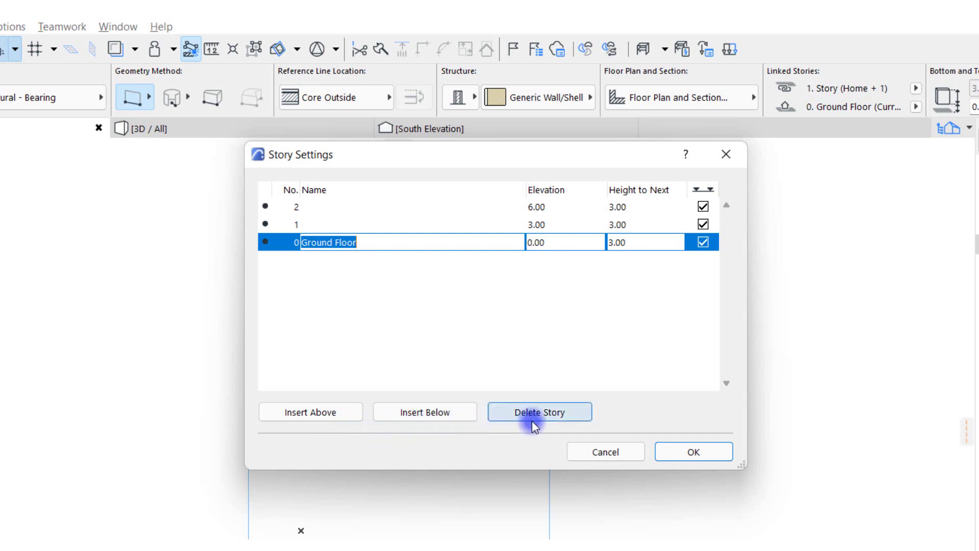
left_click(296, 225)
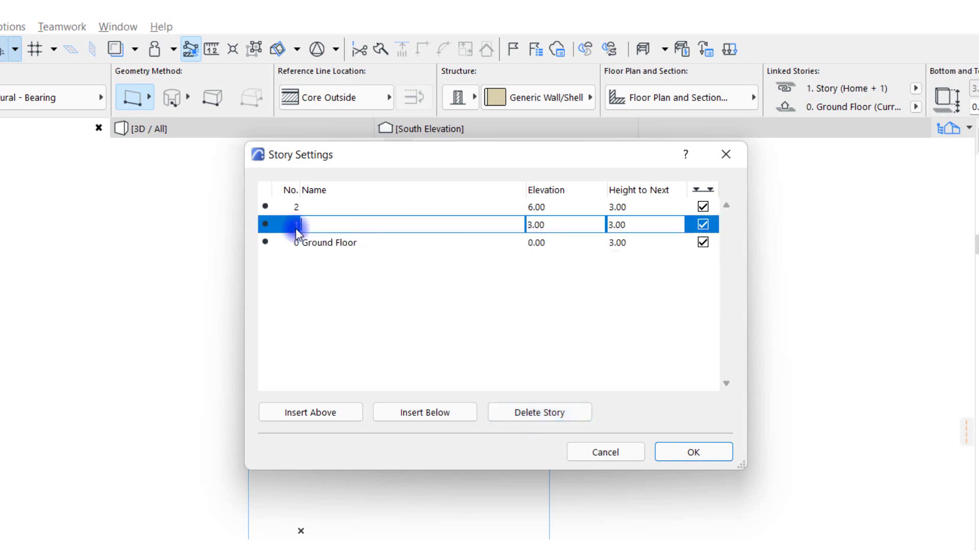
left_click(409, 414)
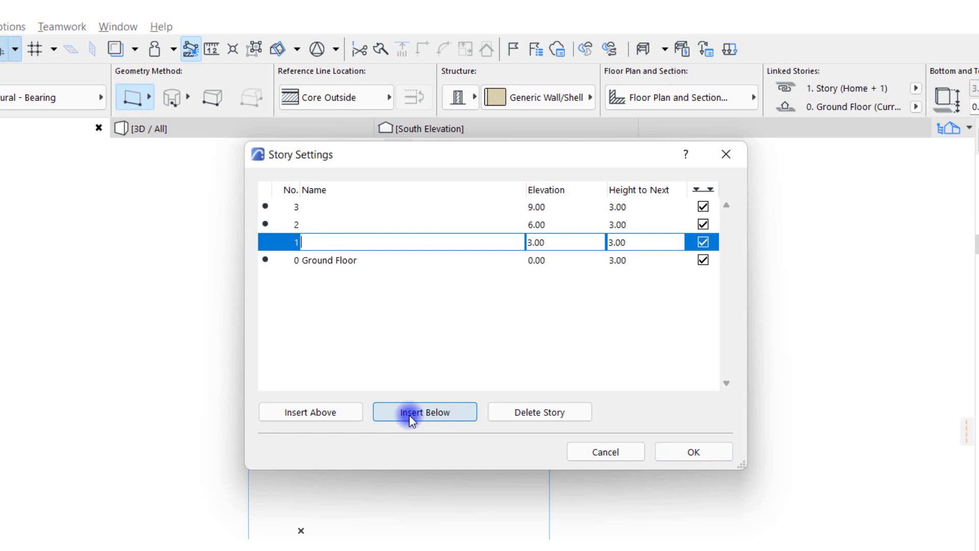
left_click(342, 411)
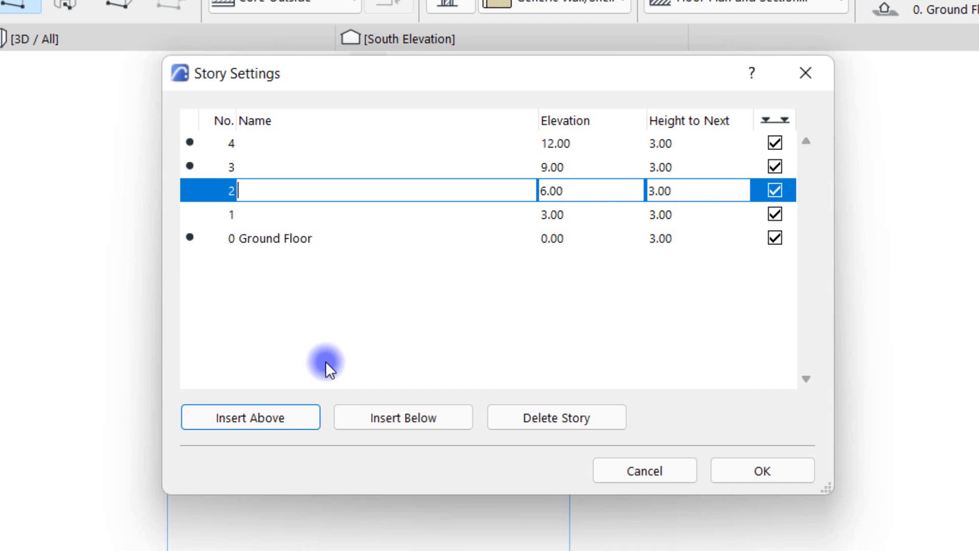
key("shift+Down")
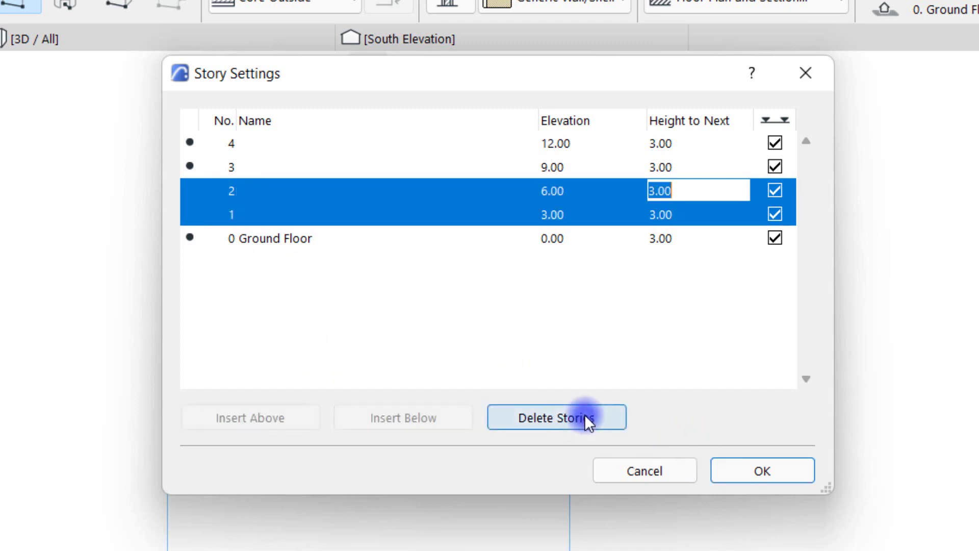
left_click(556, 418)
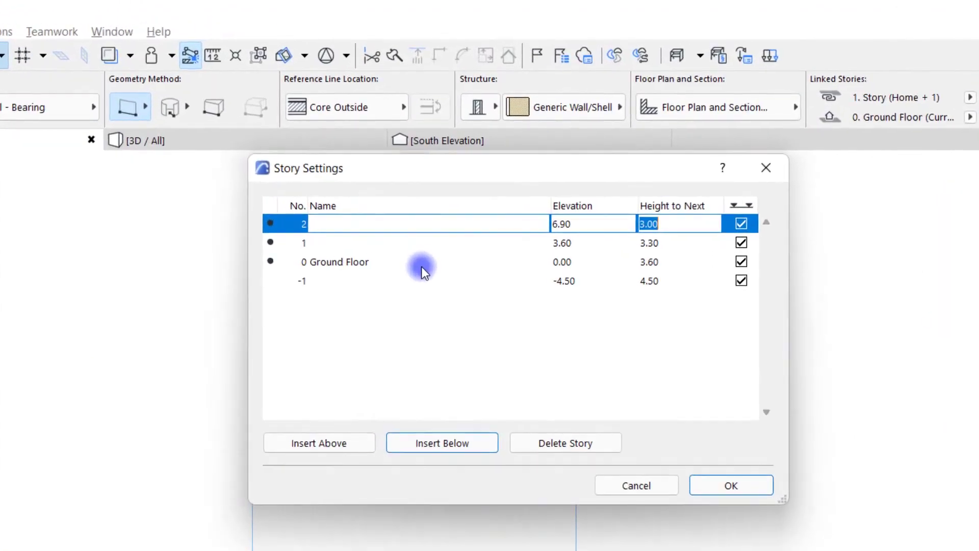
Apply the four stories (-4.50, 0.00, 3.60, 6.90) and show story 2
left_click(747, 485)
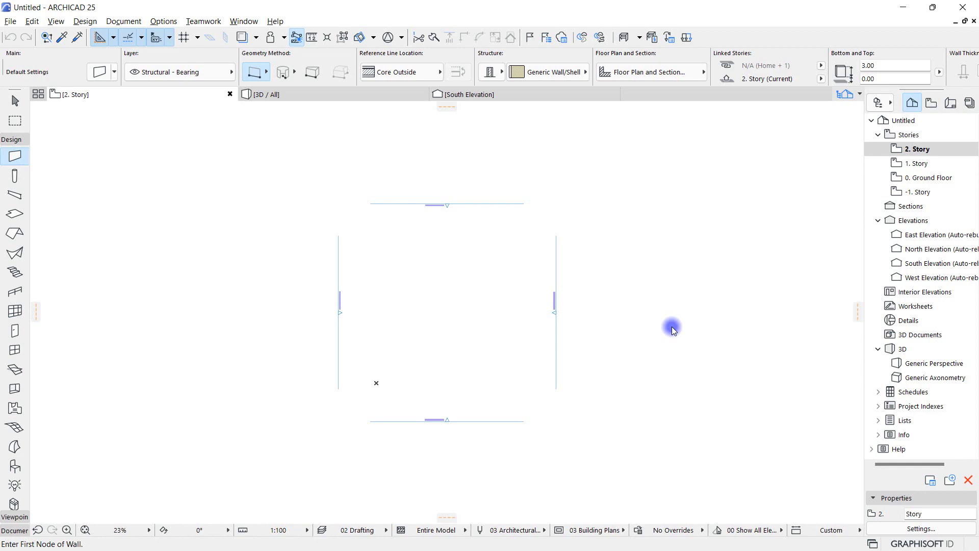
Open the Merge from File browser via File > Interoperability > Merge
left_click(10, 22)
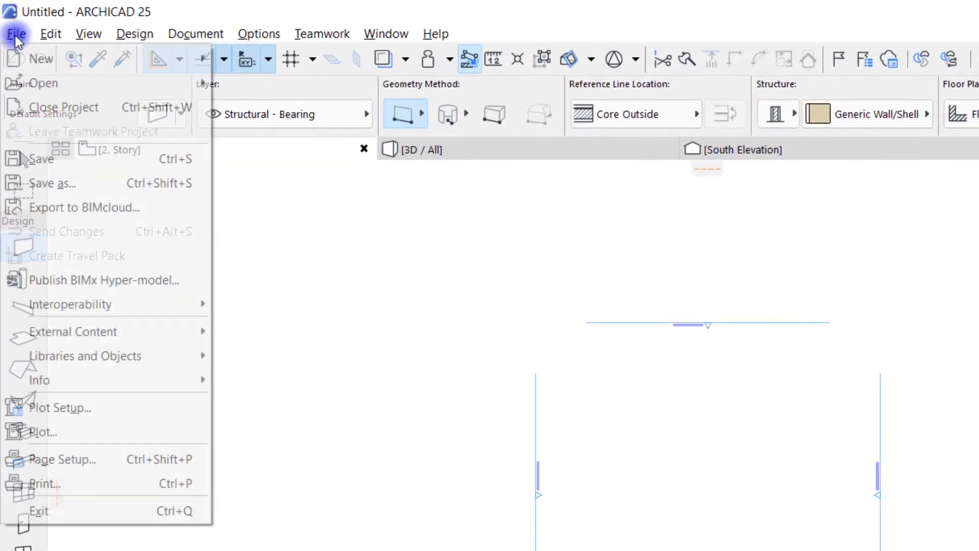
mouse_move(81, 306)
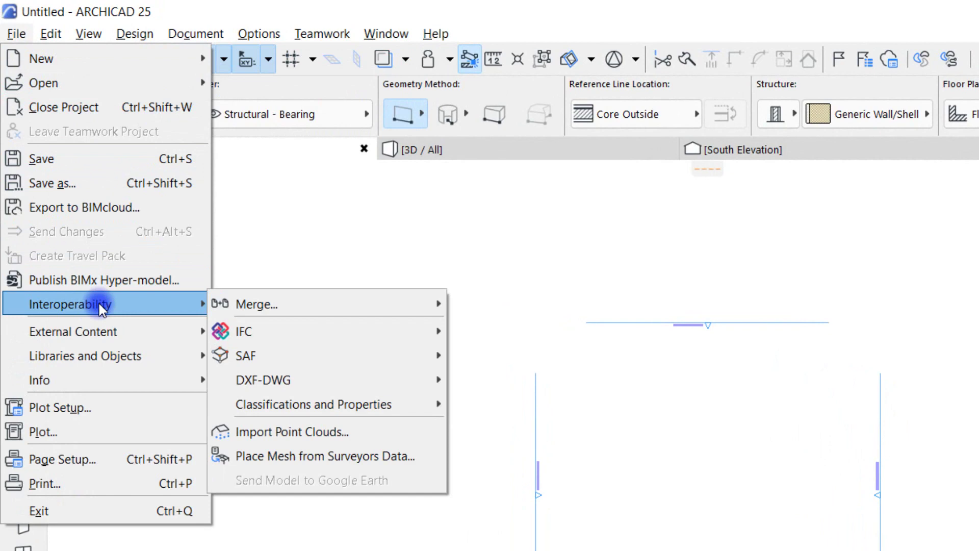
mouse_move(261, 304)
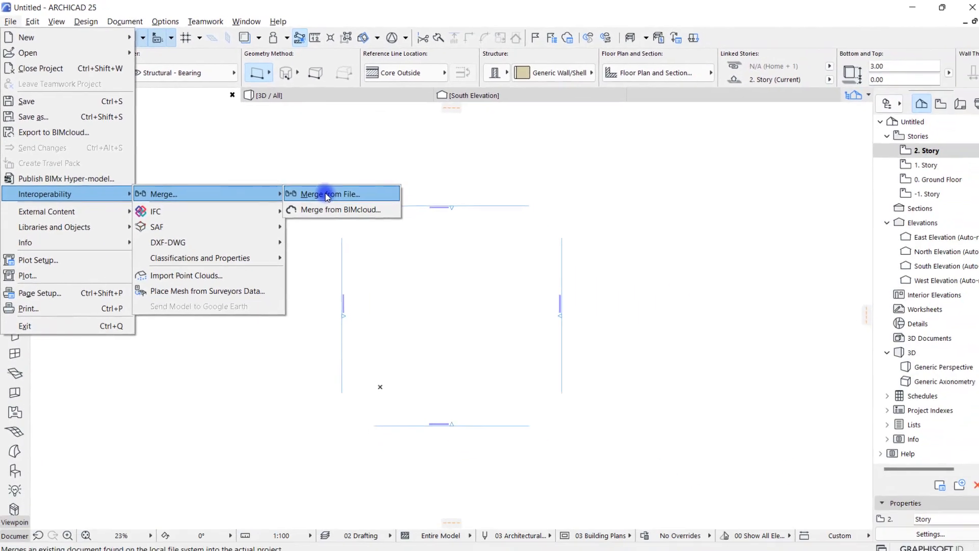
left_click(515, 304)
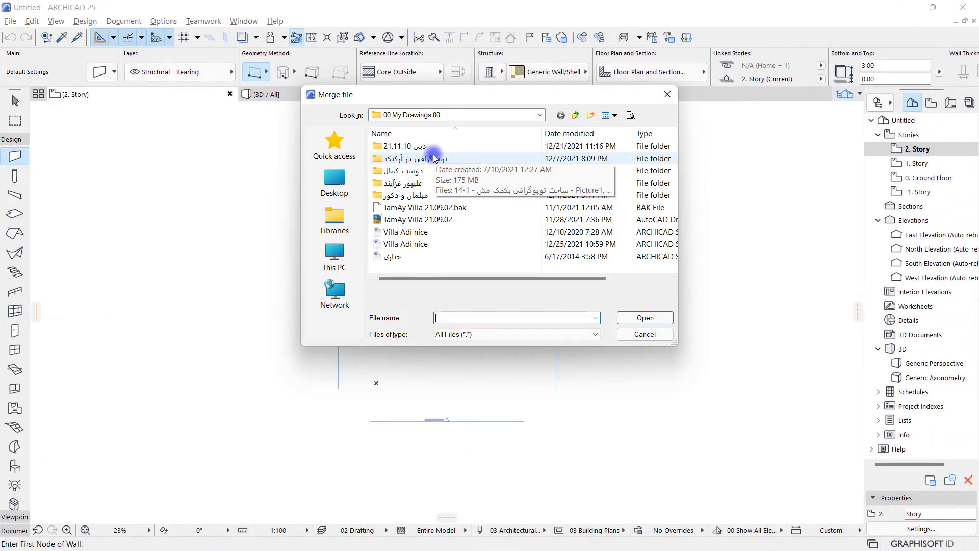
left_click(674, 95)
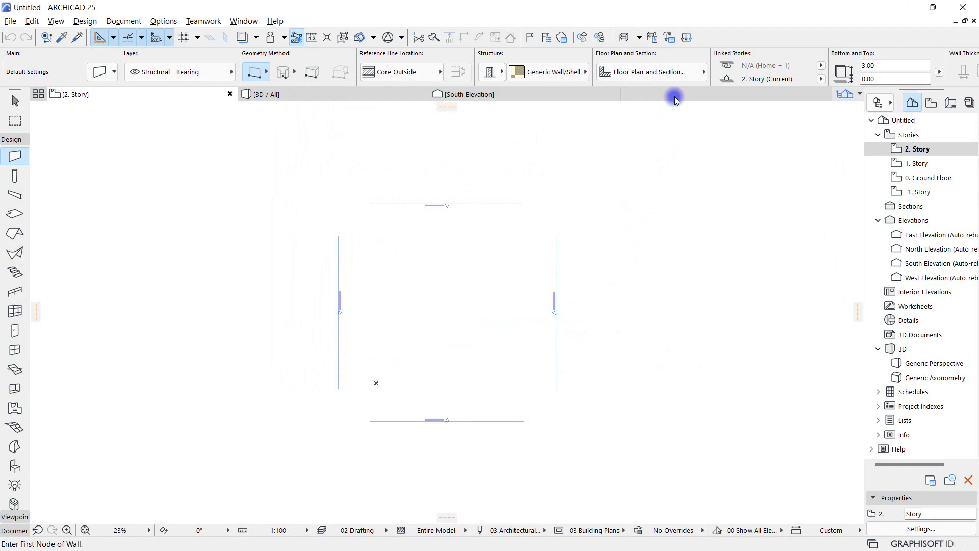
left_click(10, 23)
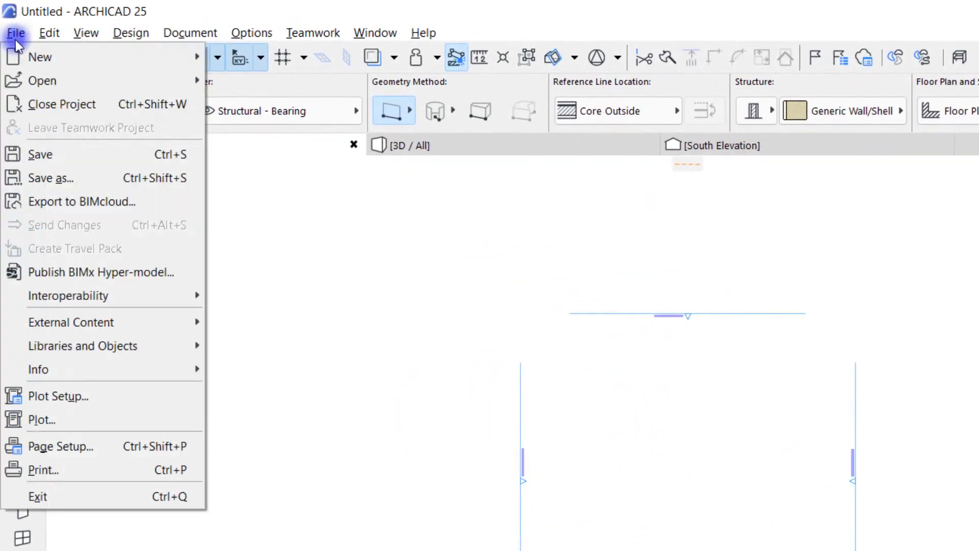
mouse_move(84, 294)
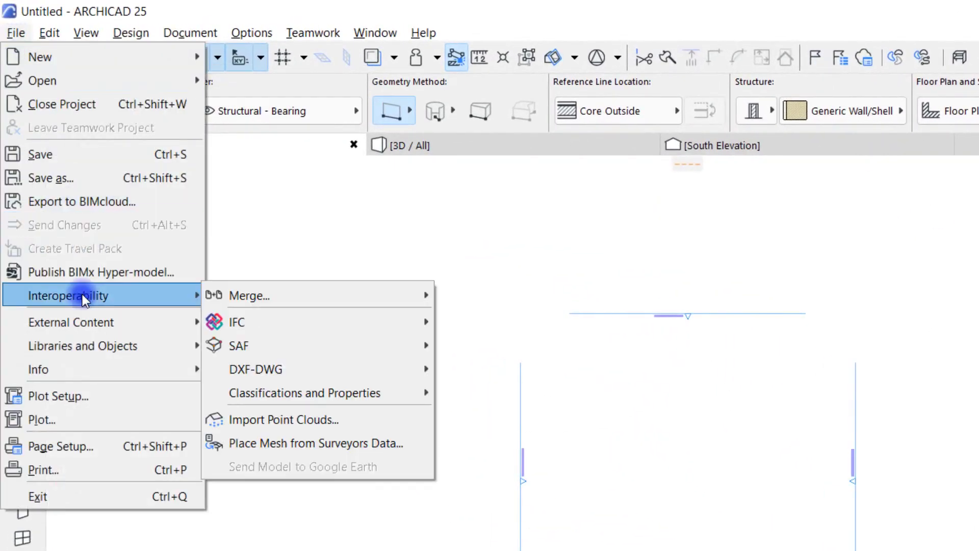
mouse_move(333, 295)
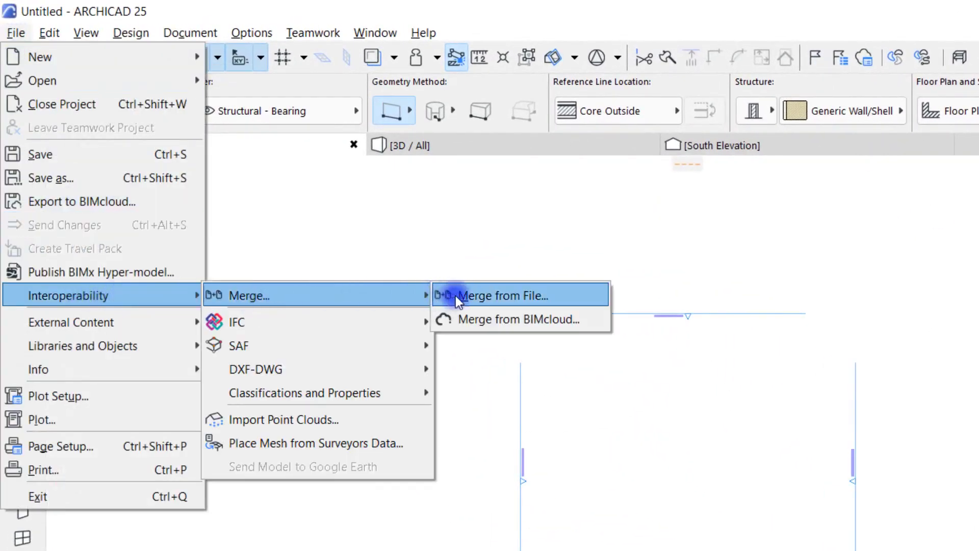
left_click(484, 295)
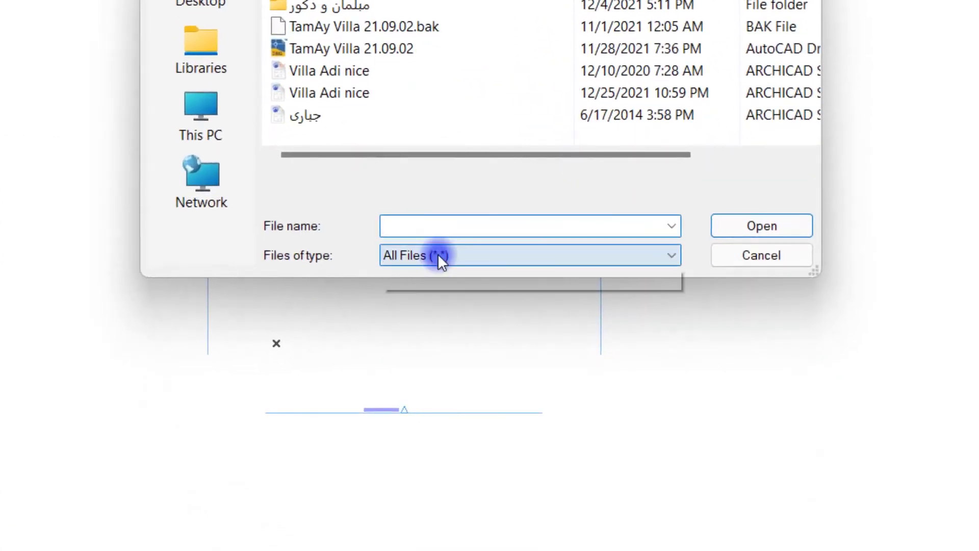
Keep the file type filter on All Files and select AtAnA 00 Ground Floor
left_click(448, 452)
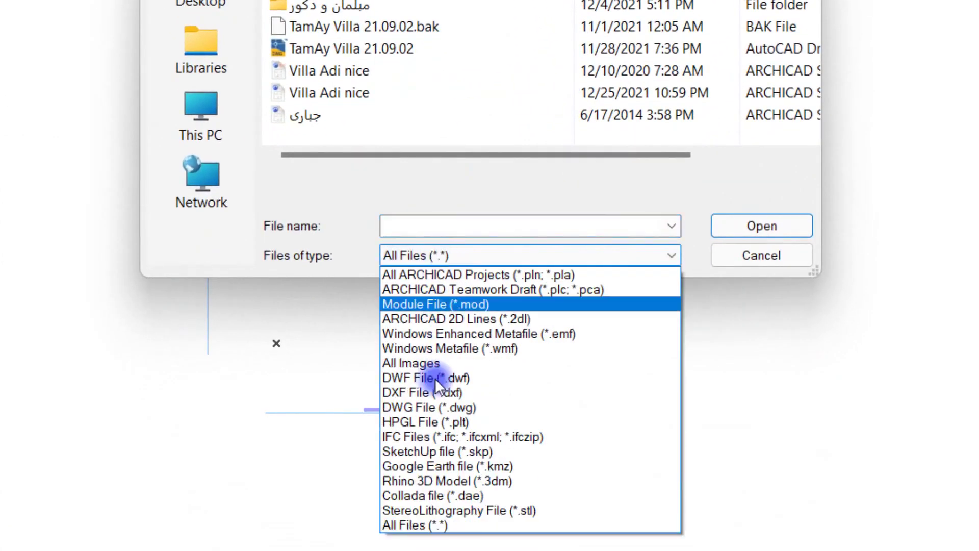
left_click(414, 523)
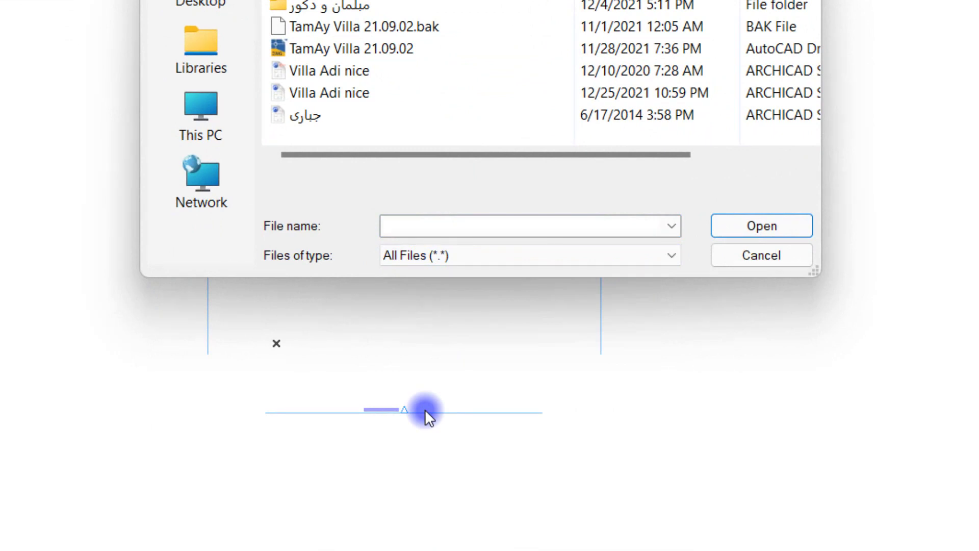
left_click(433, 254)
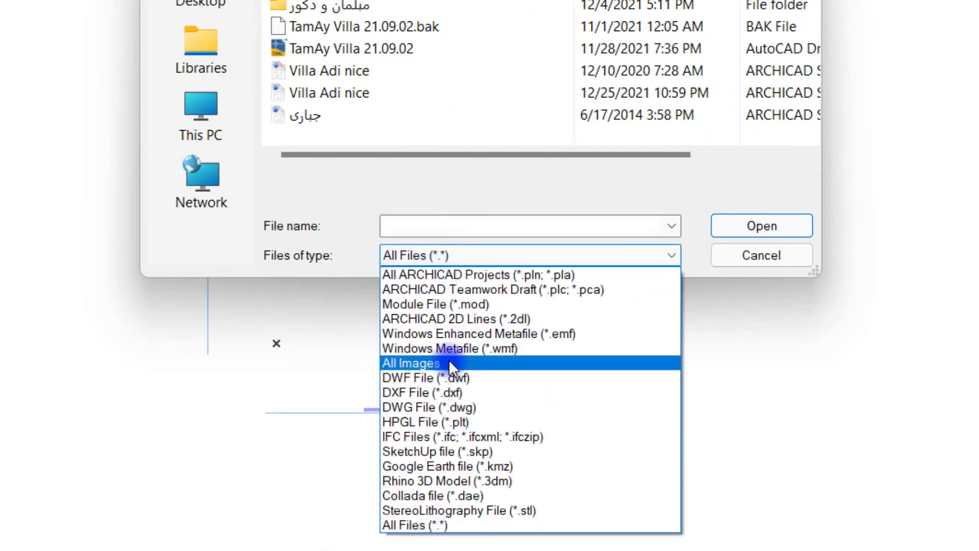
left_click(414, 525)
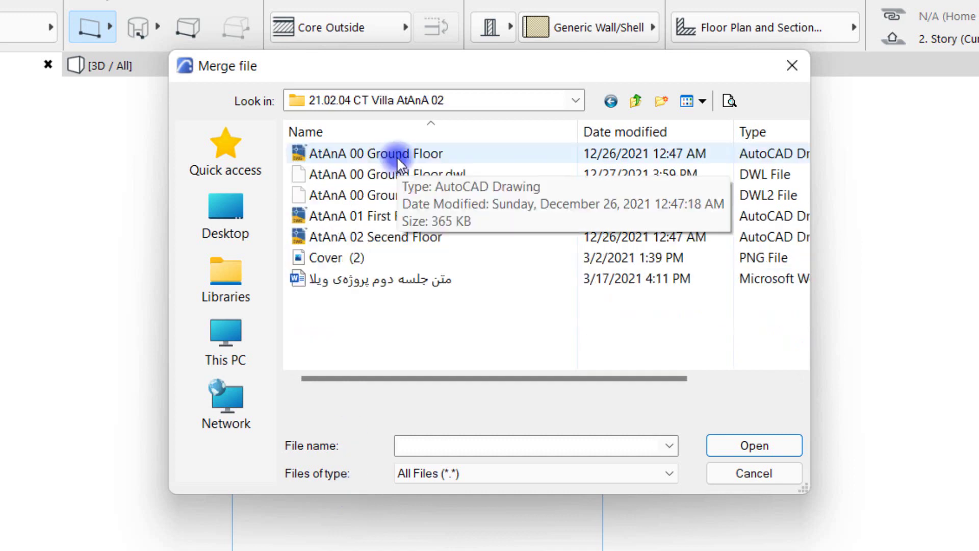
left_click(397, 156)
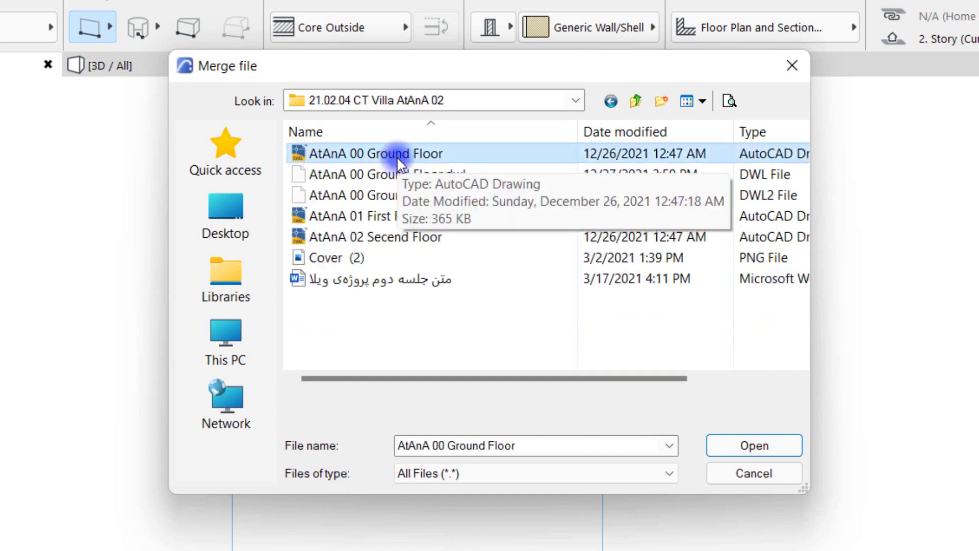
Merge AtAnA 00 Ground Floor, then save and close it in AutoCAD 2022 to release the lock
double_click(397, 156)
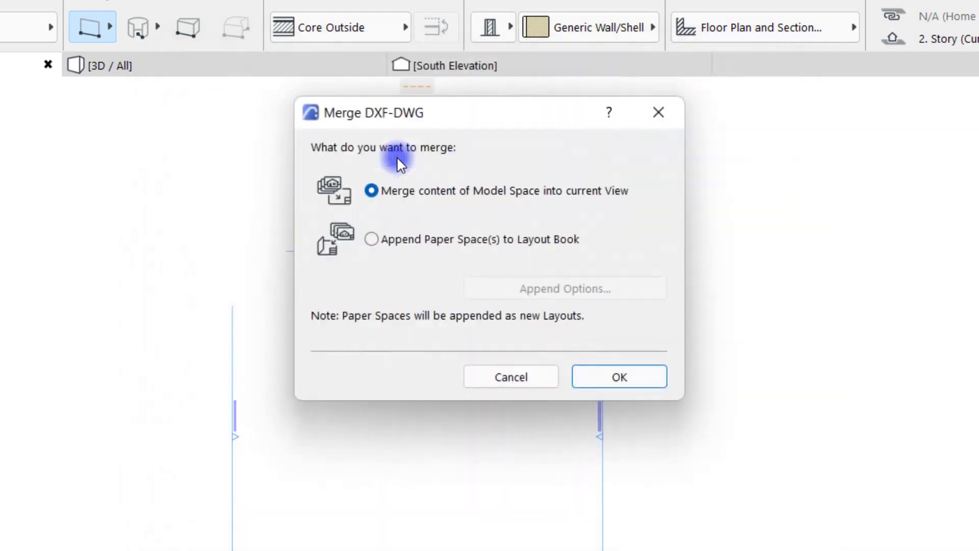
left_click(607, 375)
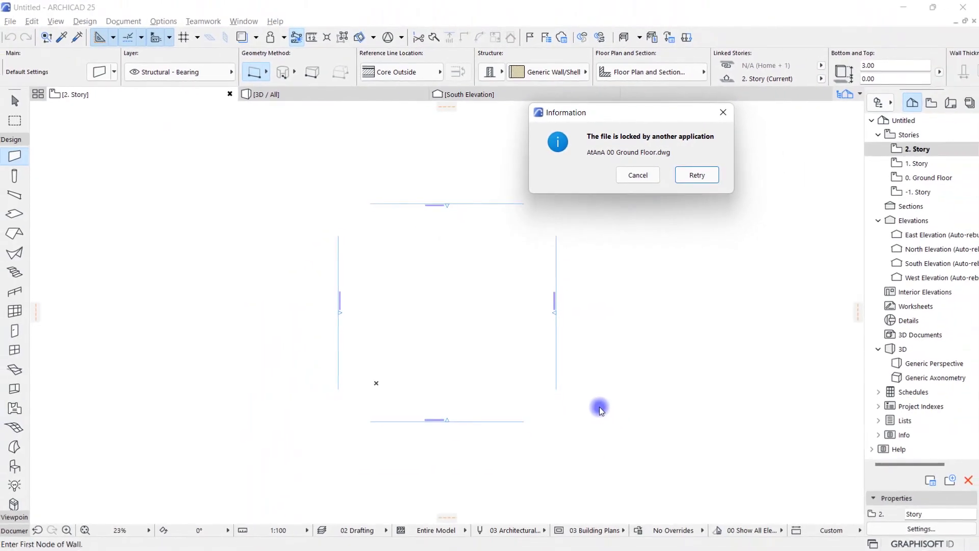
key("alt+Tab")
key("Tab")
key("Tab")
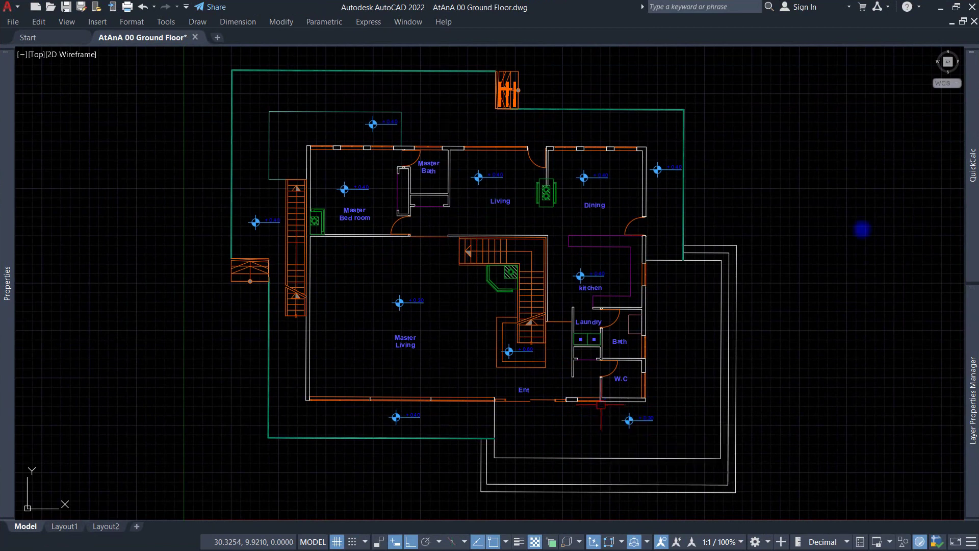
left_click(971, 7)
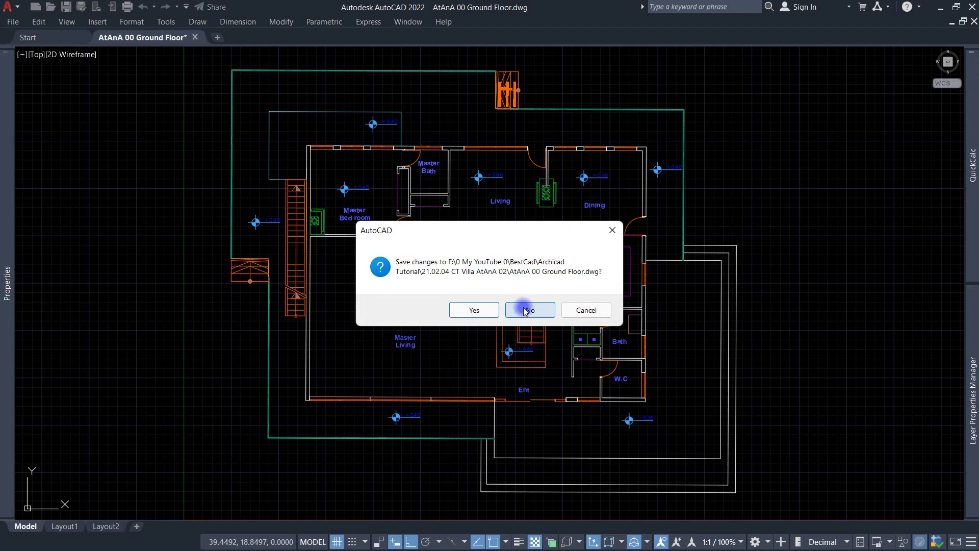
left_click(475, 311)
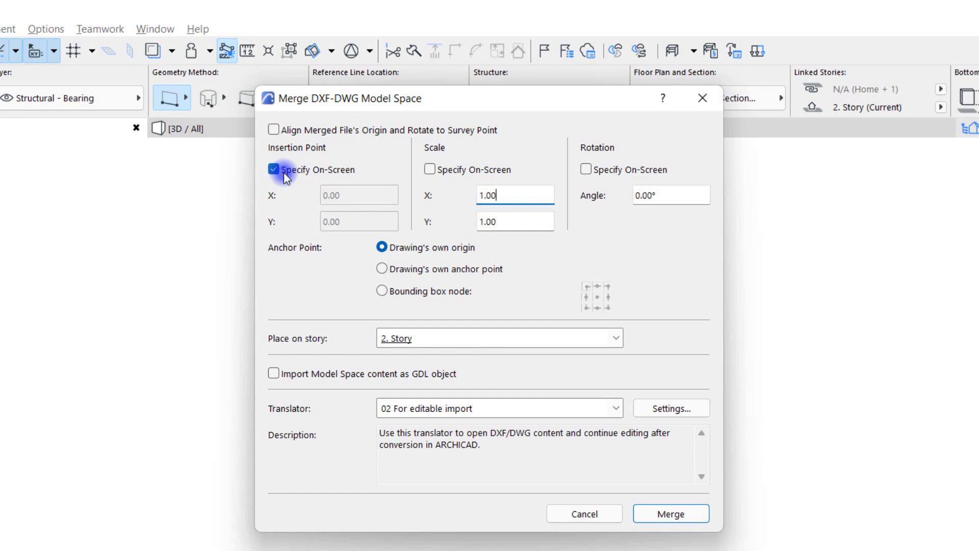
Switch the insertion point to typed coordinates and confirm X and Y are 0.00
left_click(283, 173)
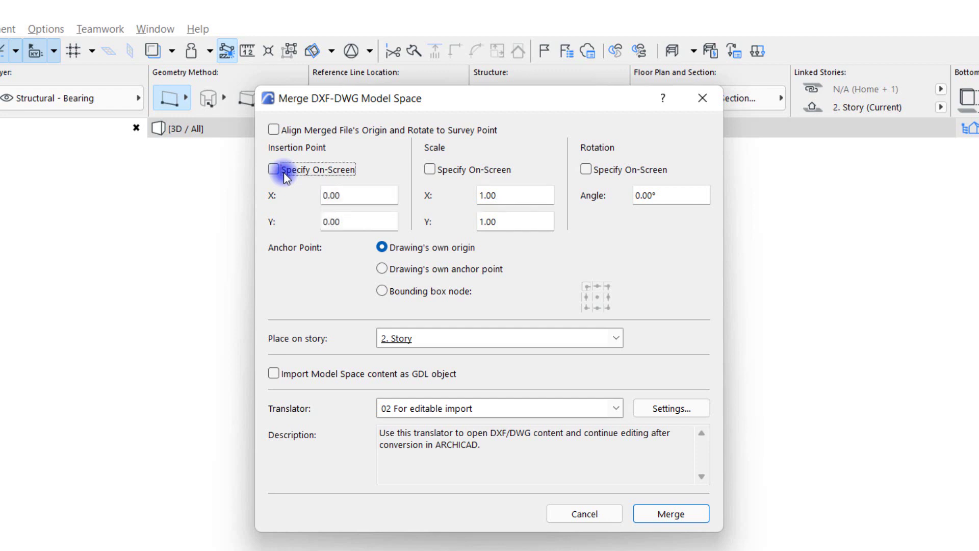
left_click(323, 216)
left_click(325, 196)
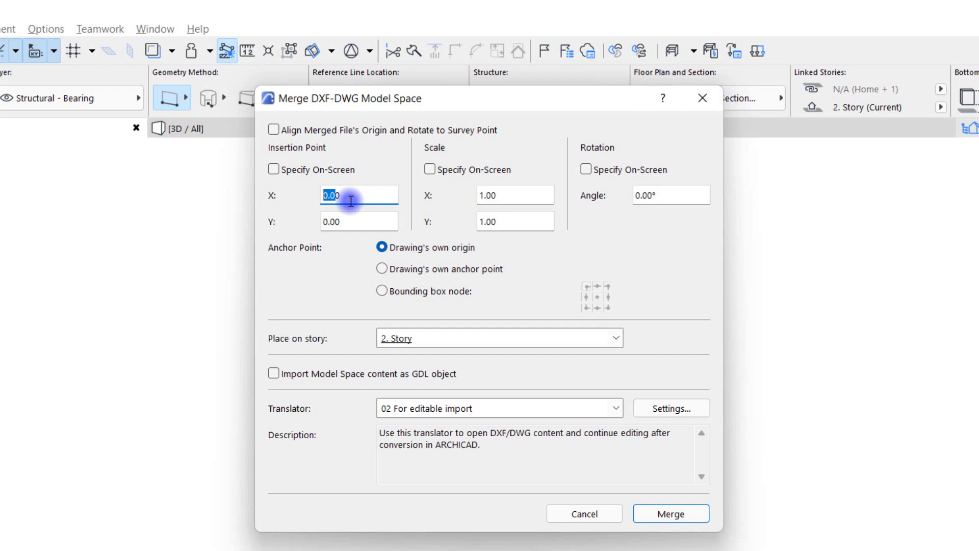
key("Home")
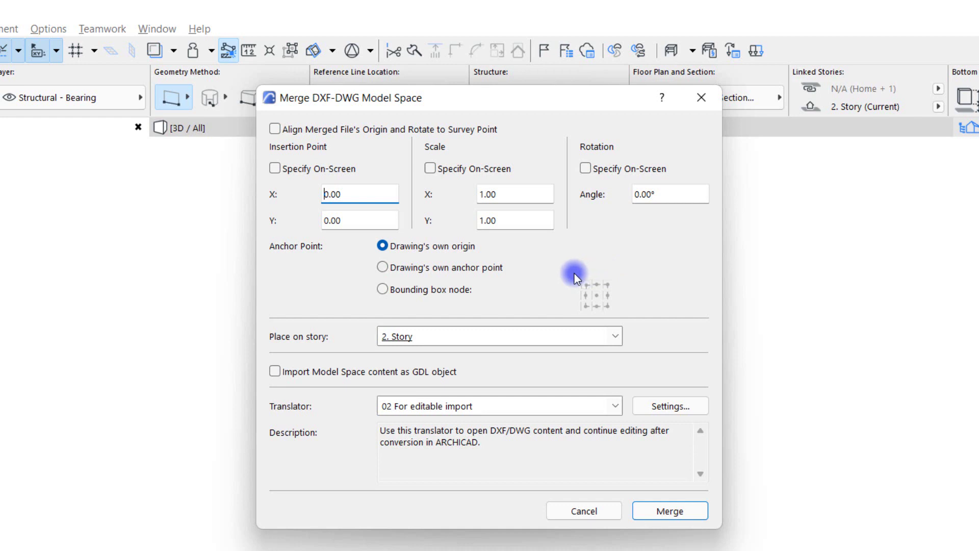
Re-enable on-screen insertion, keep scale X at 1.00, and run the merge
left_click(280, 170)
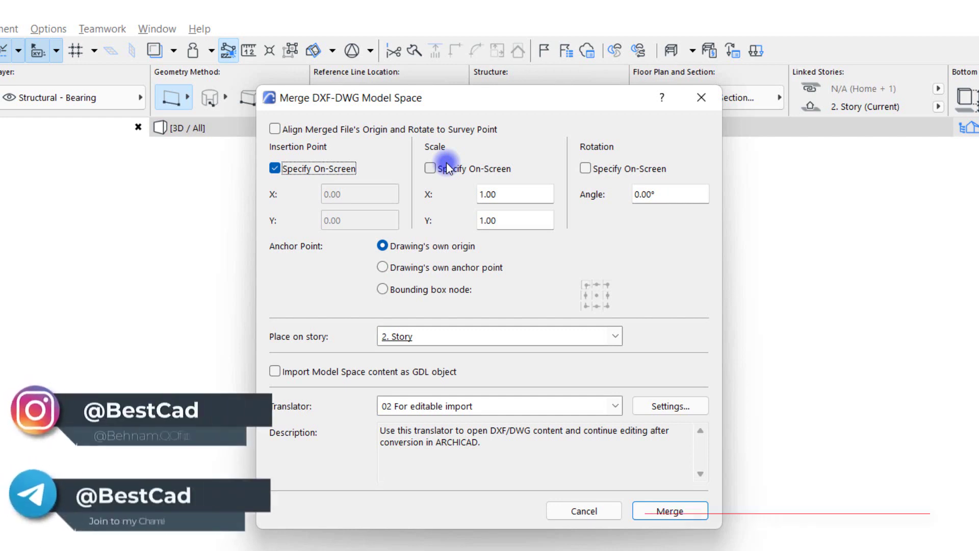
left_click(527, 196)
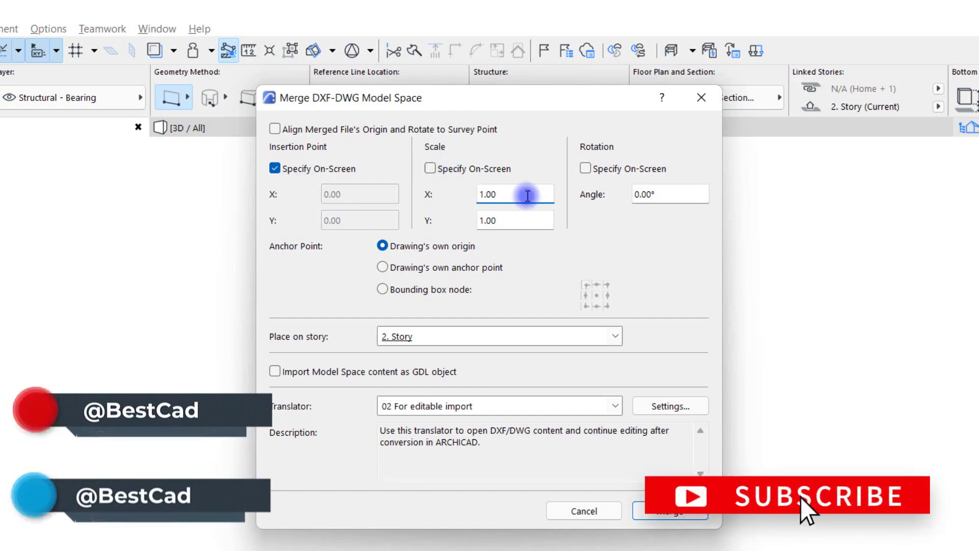
double_click(494, 193)
left_click(526, 194)
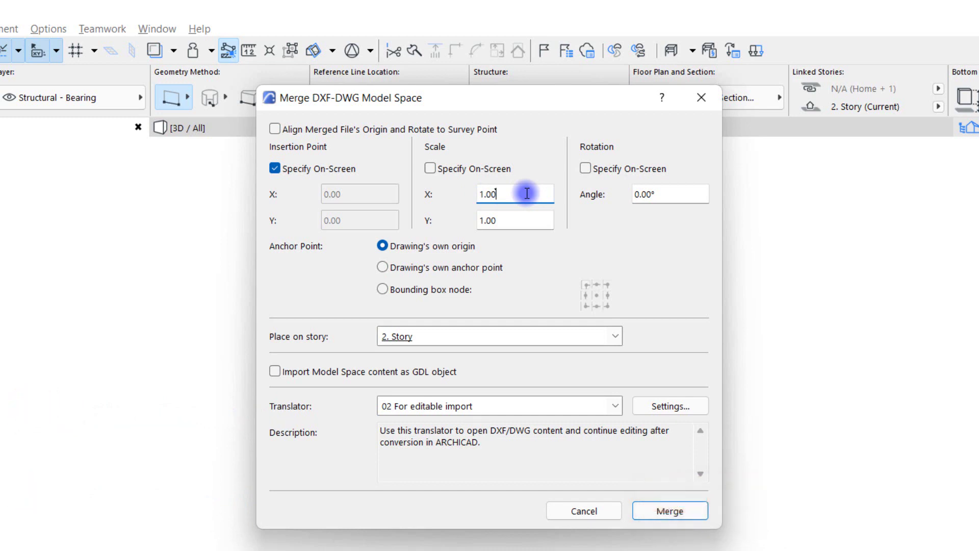
left_click_drag(527, 193, 466, 196)
left_click(663, 511)
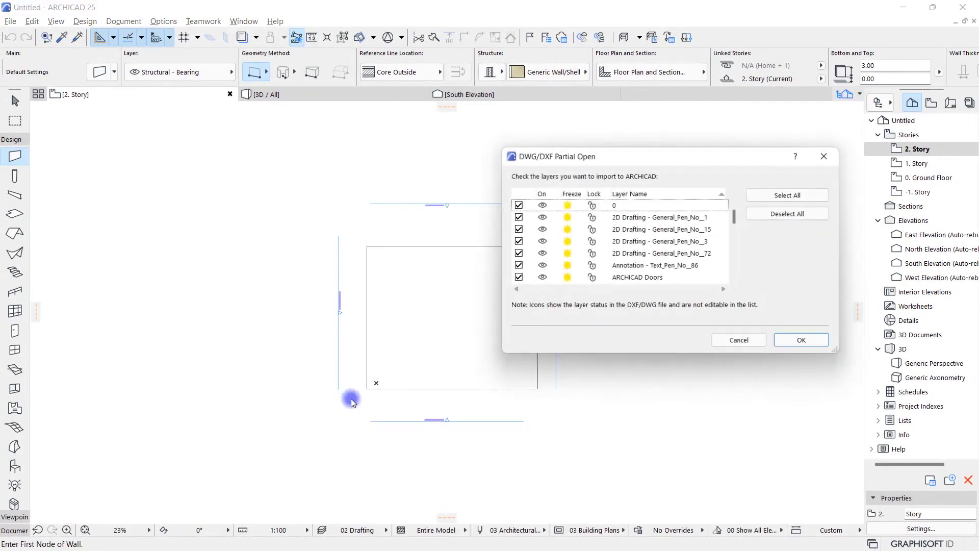
Merge the drawing with all its layers onto 2. Story
left_click(795, 196)
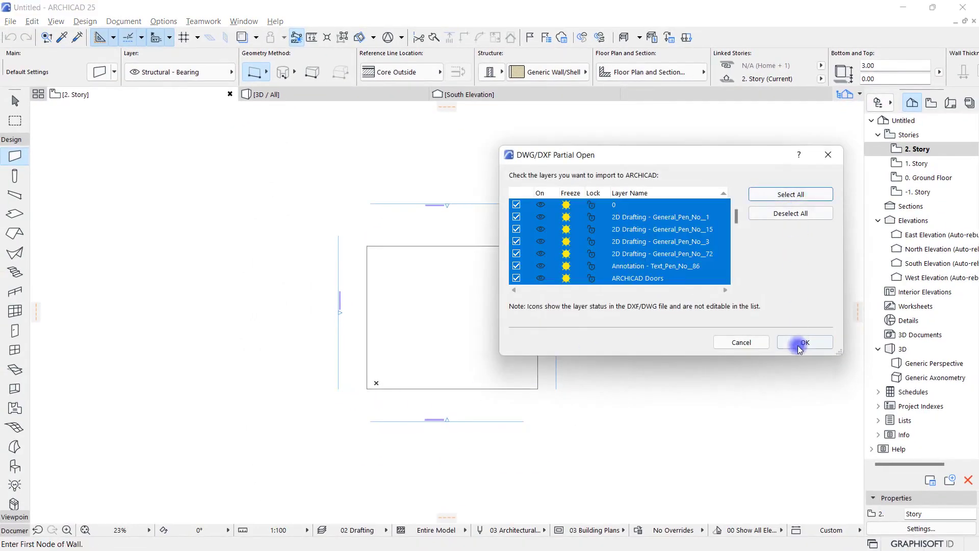
left_click(799, 343)
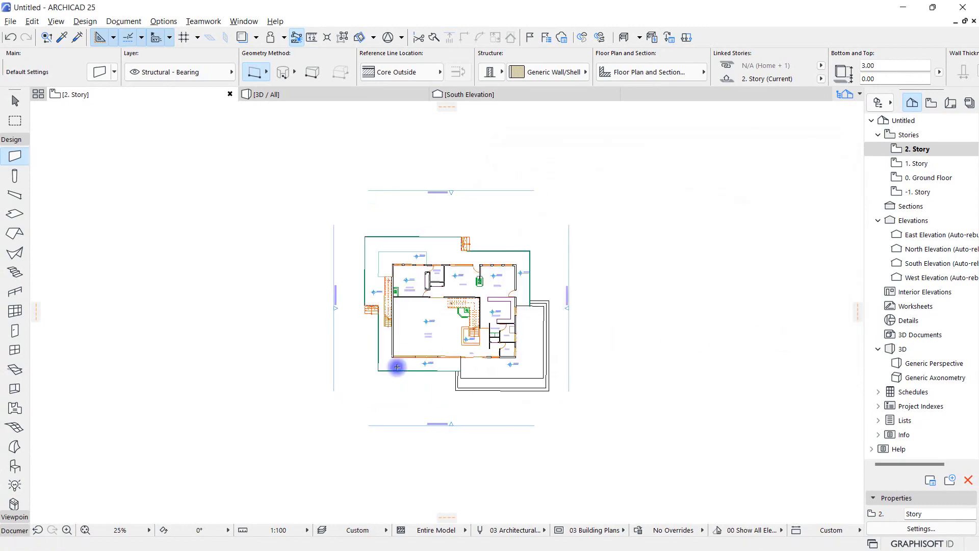
scroll(398, 361, "up", 3)
Pick the Dimension tool and zoom onto the 0.20 wall dimension and surrounding rooms
left_click(15, 530)
scroll(332, 319, "up", 8)
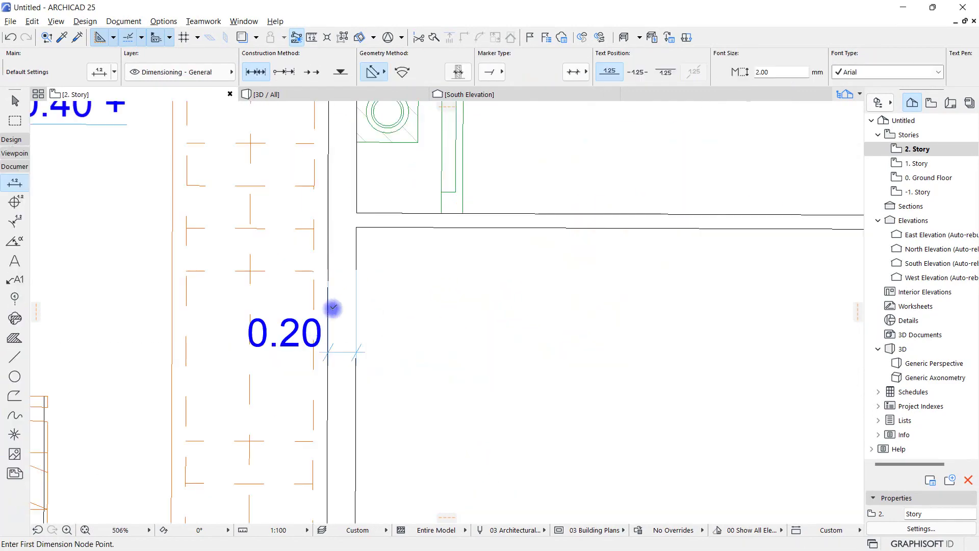
scroll(400, 295, "down", 3)
scroll(400, 295, "down", 3)
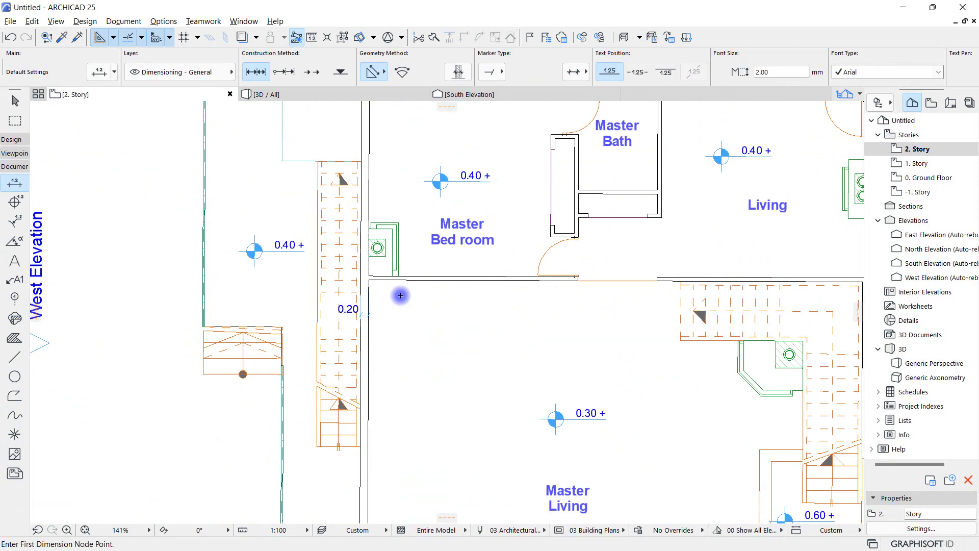
Select every element in the plan and confirm the Resize settings
key("ctrl+a")
key("ctrl+apostrophe")
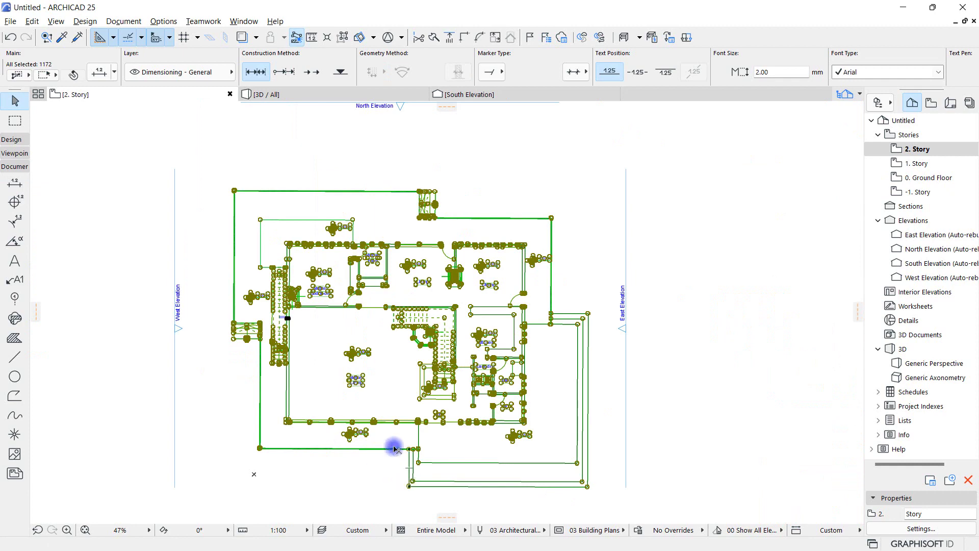
scroll(399, 400, "up", 2)
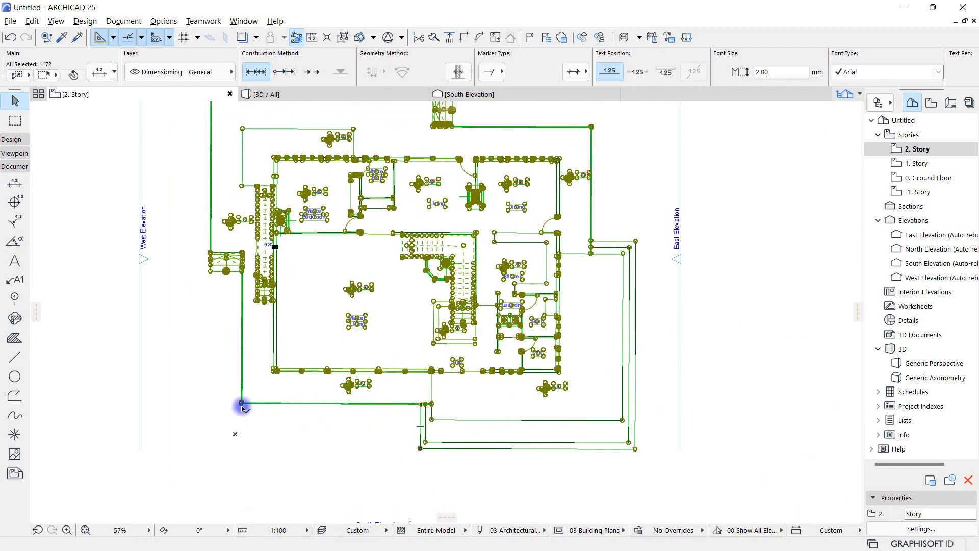
key("ctrl+k")
left_click(635, 304)
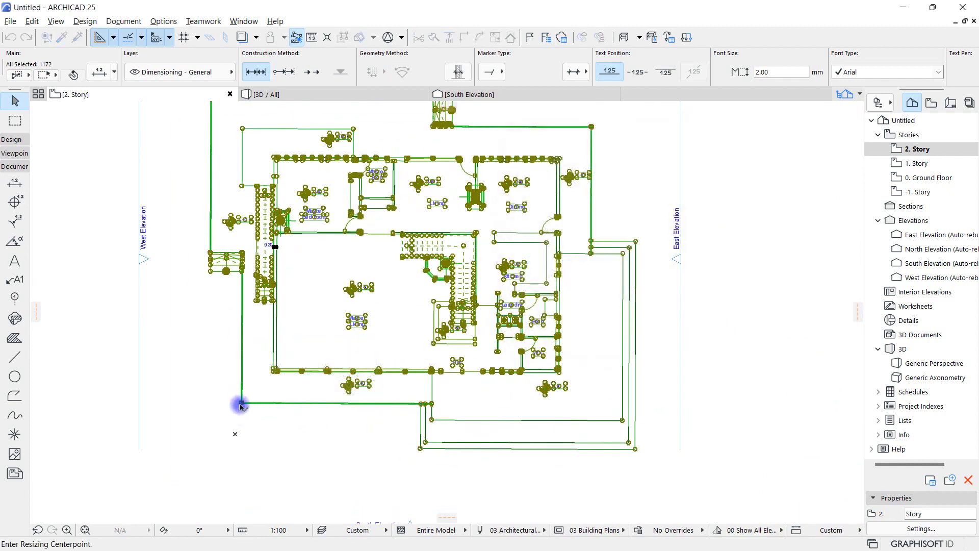
Shrink the plan from its lower-left corner so the left wall dimension reads 0.04
left_click(242, 403)
left_click(422, 403)
left_click(281, 405)
key("Escape")
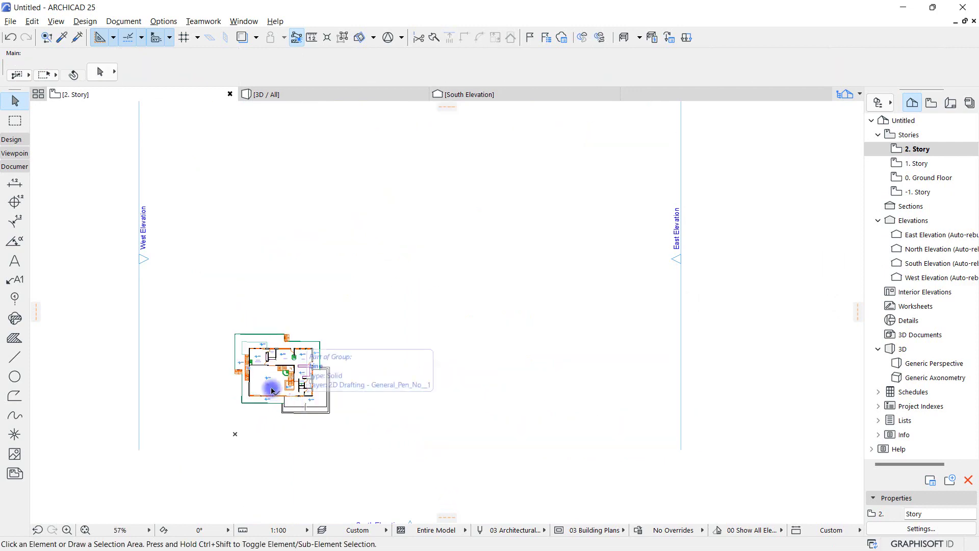
scroll(289, 407, "up", 4)
scroll(290, 406, "up", 4)
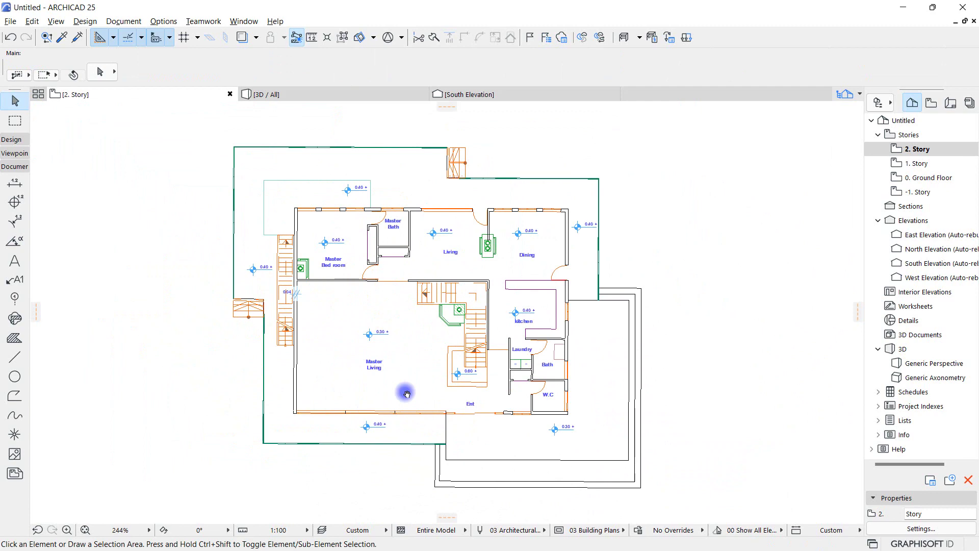
scroll(428, 389, "up", 2)
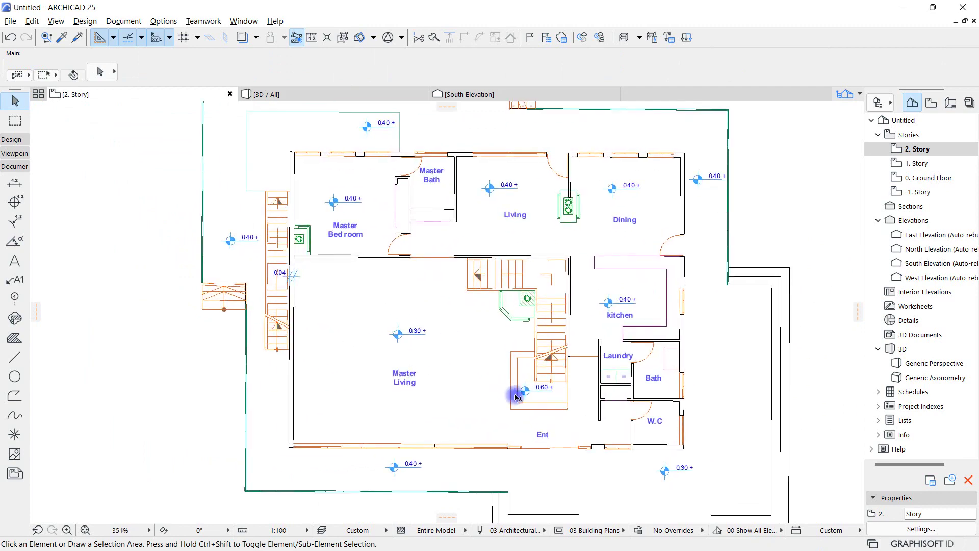
scroll(516, 396, "down", 2)
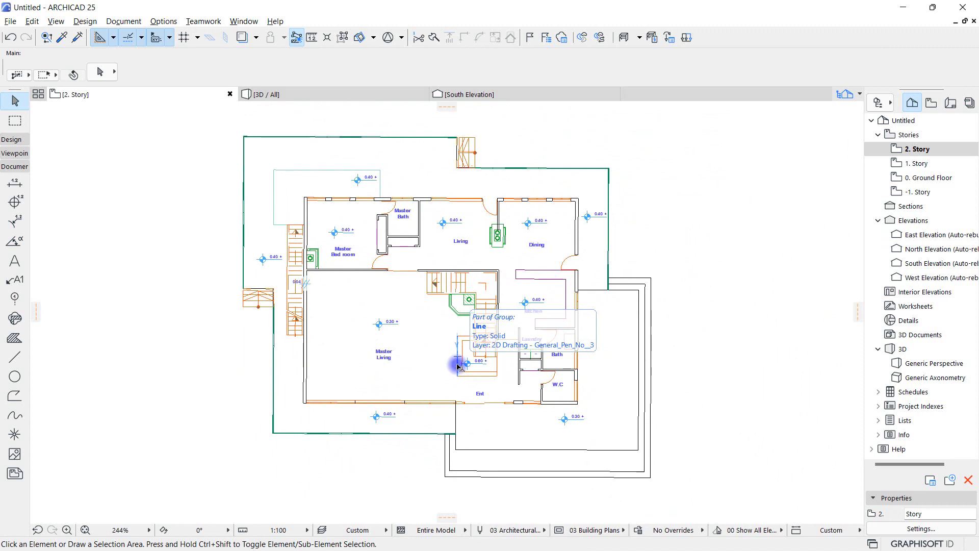
Draw a short horizontal reference line from the wall edge beside the 0.04 dimension
scroll(290, 297, "up", 4)
scroll(290, 297, "up", 4)
scroll(290, 301, "up", 4)
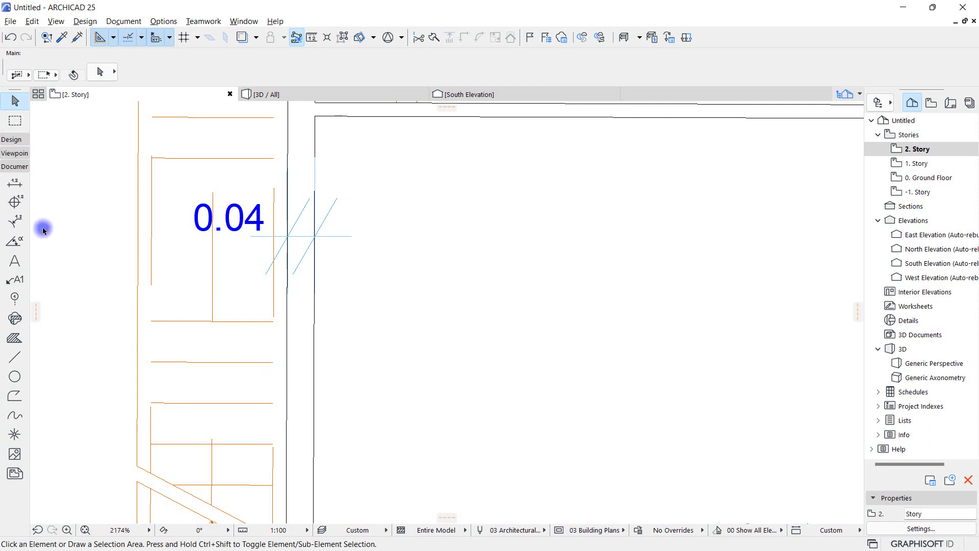
left_click(14, 358)
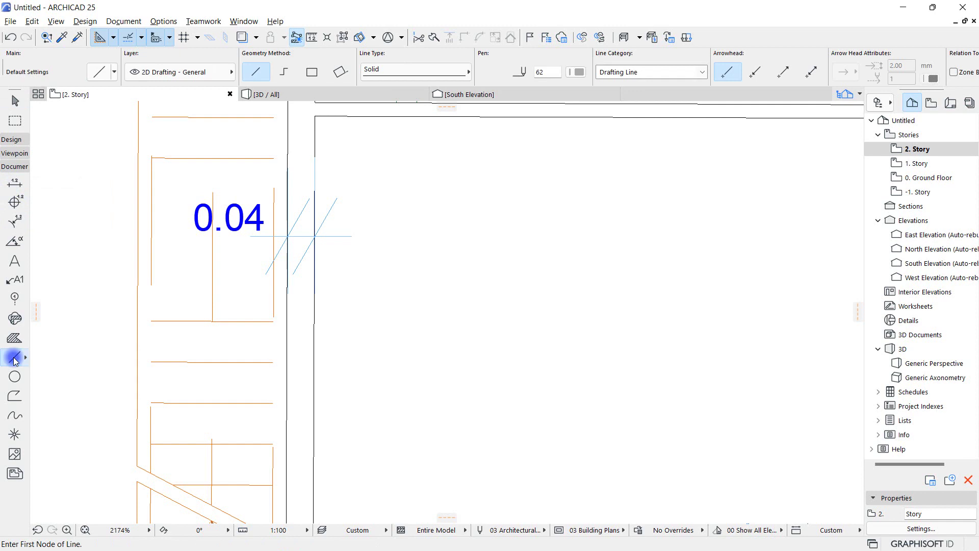
key("Escape")
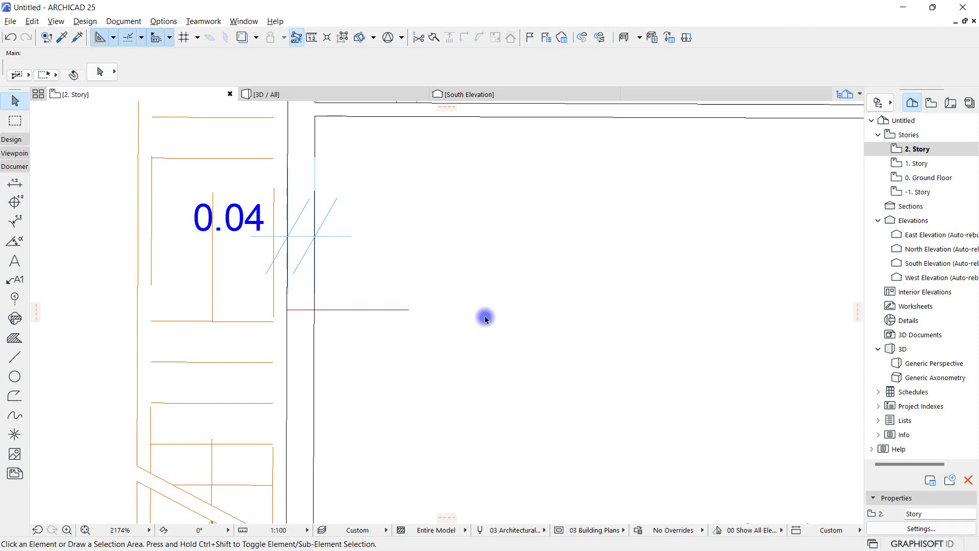
Select every element on the story except the new reference line
scroll(306, 303, "down", 8)
key("ctrl+a")
scroll(260, 284, "up", 4)
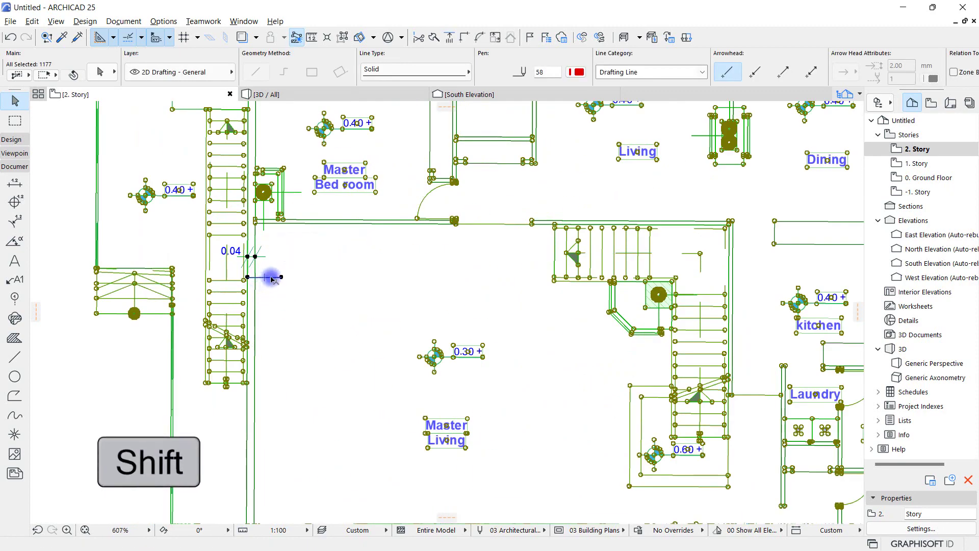
left_click(258, 276, "shift")
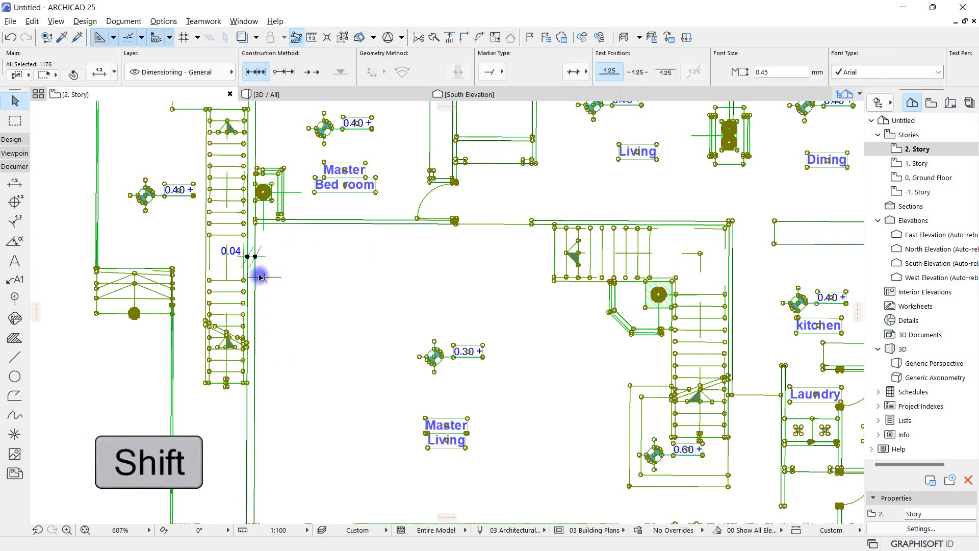
scroll(258, 275, "up", 3)
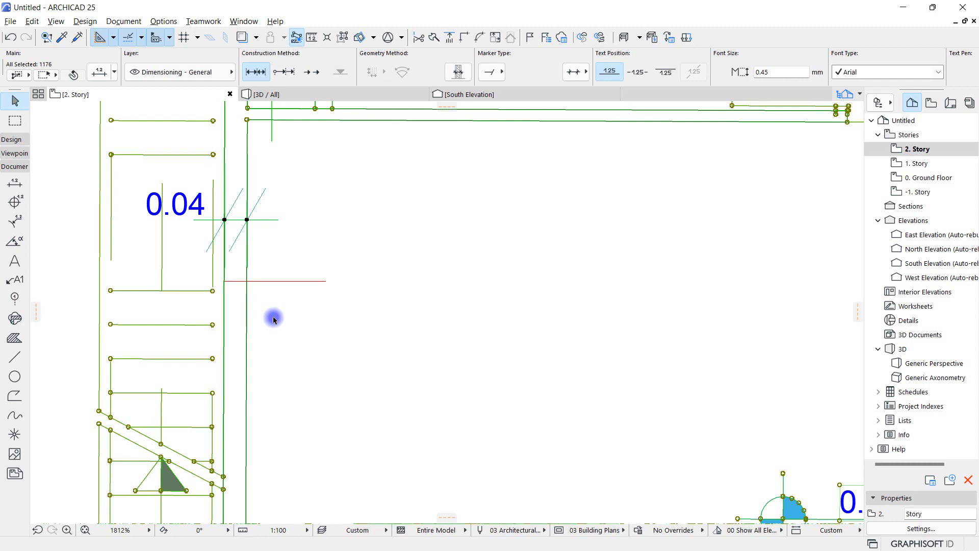
Ungroup the selected merged plan elements with Ctrl+Shift+G and Edit > Grouping > Ungroup
key("ctrl+shift+g")
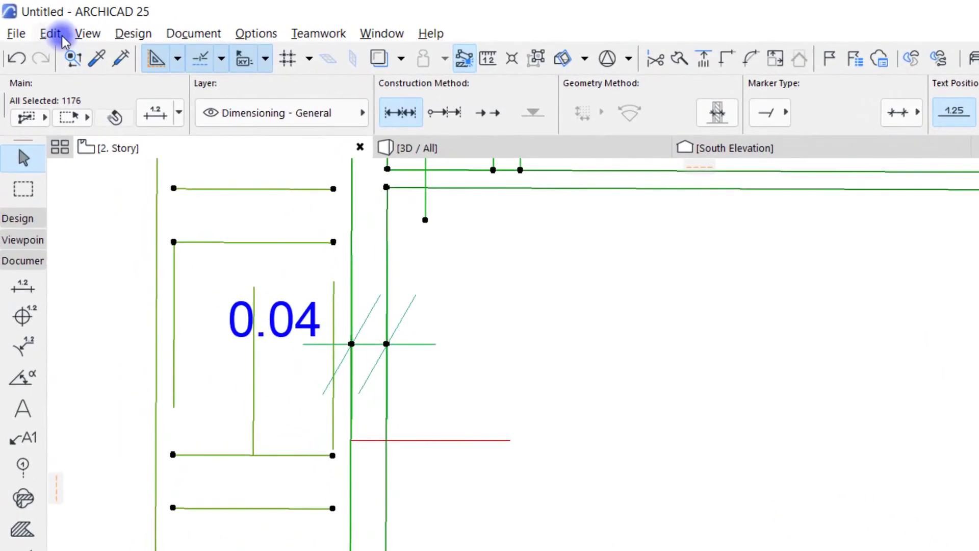
left_click(51, 34)
mouse_move(54, 330)
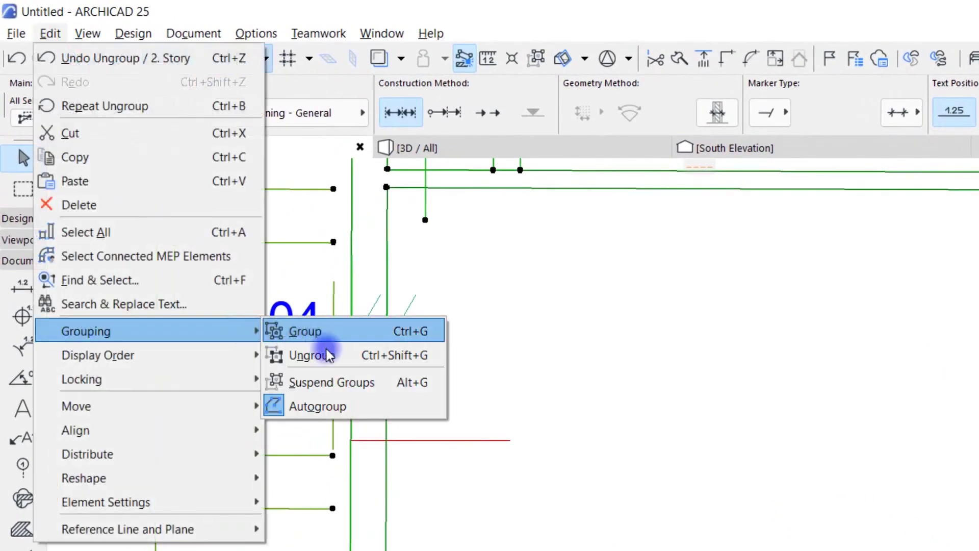
left_click(355, 361)
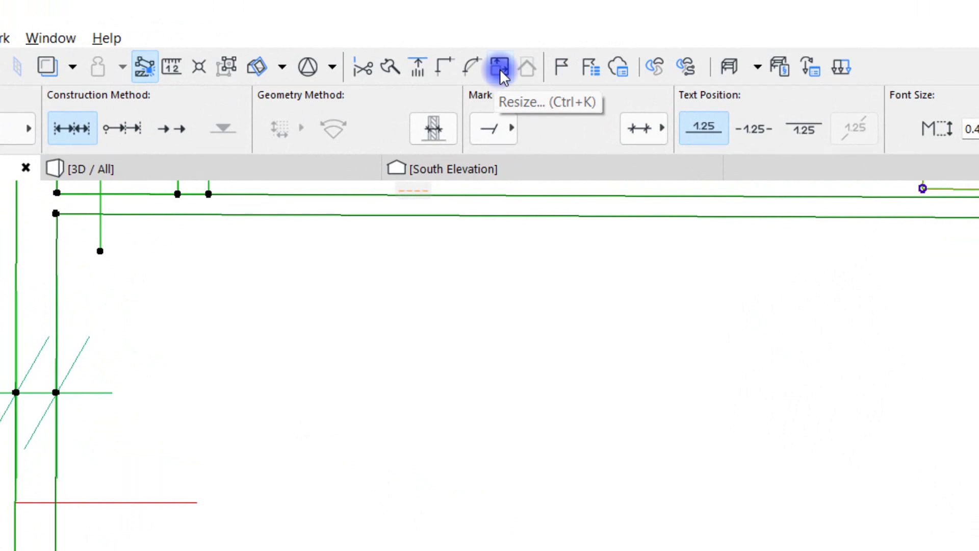
Confirm Resize with a graphically defined ratio affecting walls, library parts, texts and markers
key("ctrl+k")
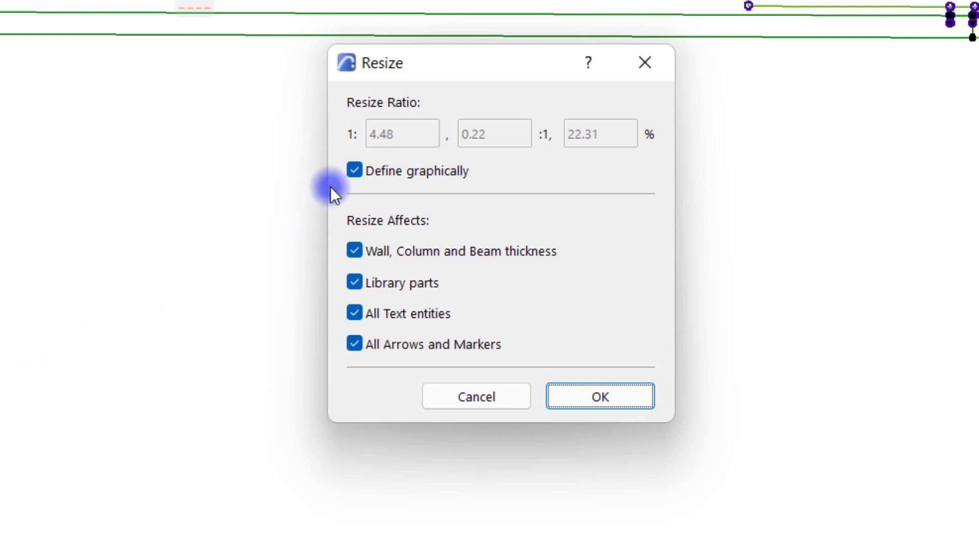
left_click(372, 173)
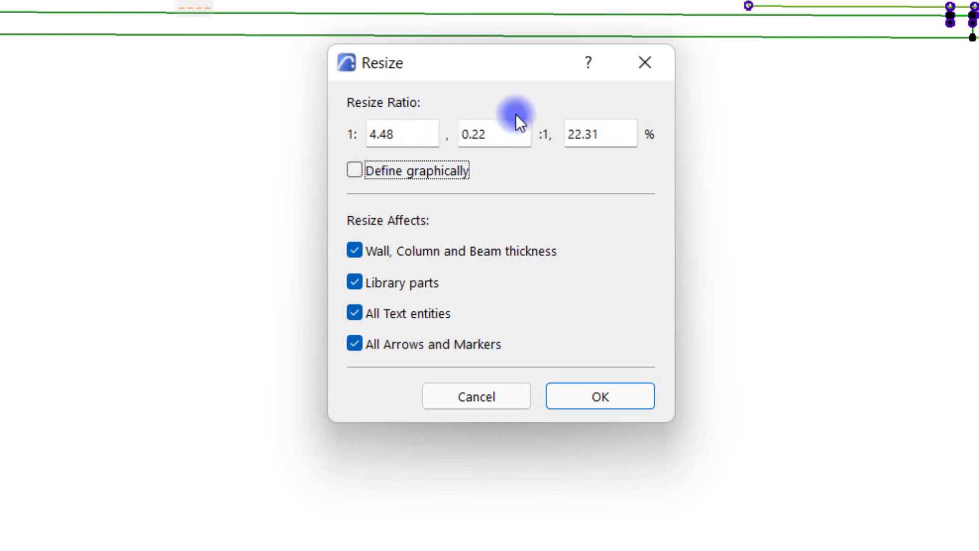
key("space")
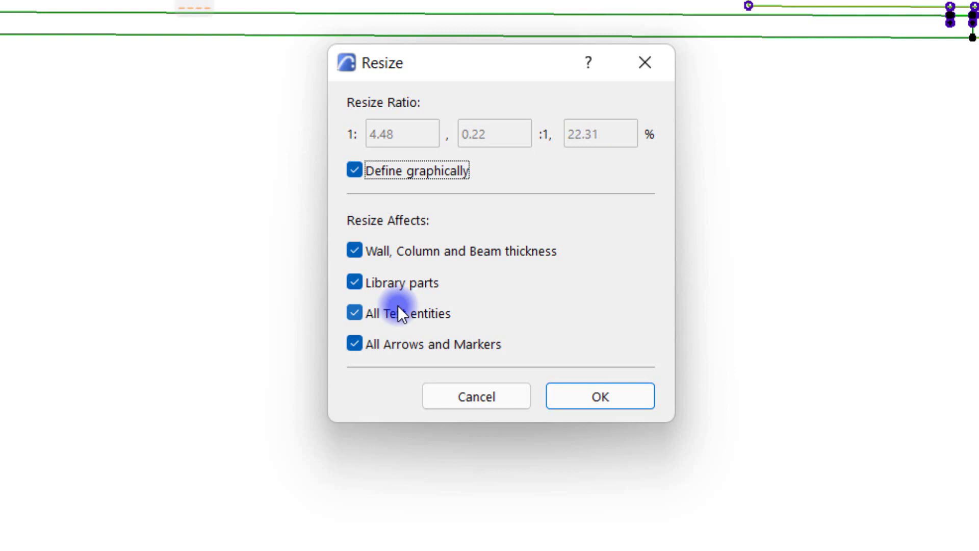
left_click(561, 399)
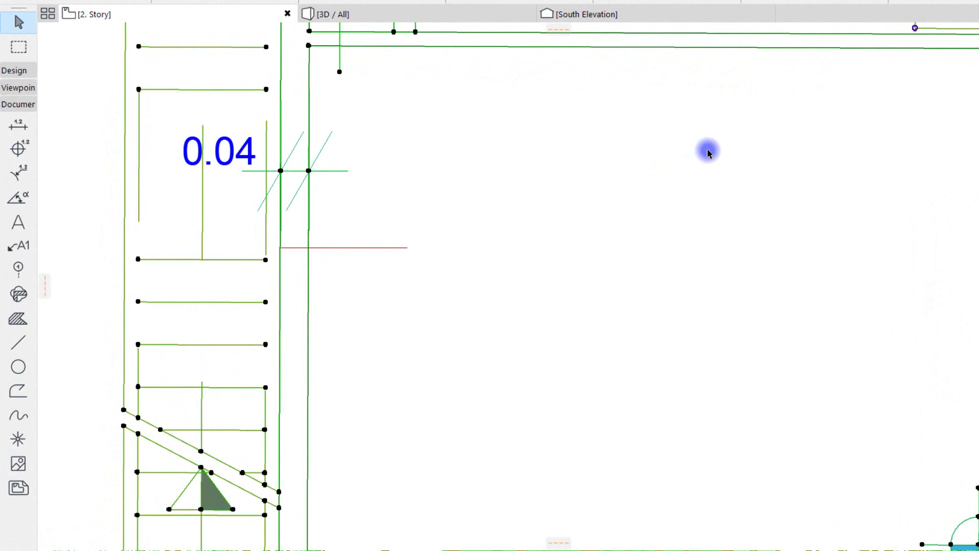
Enlarge the plan fourfold from the reference line's start so the 0.04 wall reaches 0.16
left_click(280, 249)
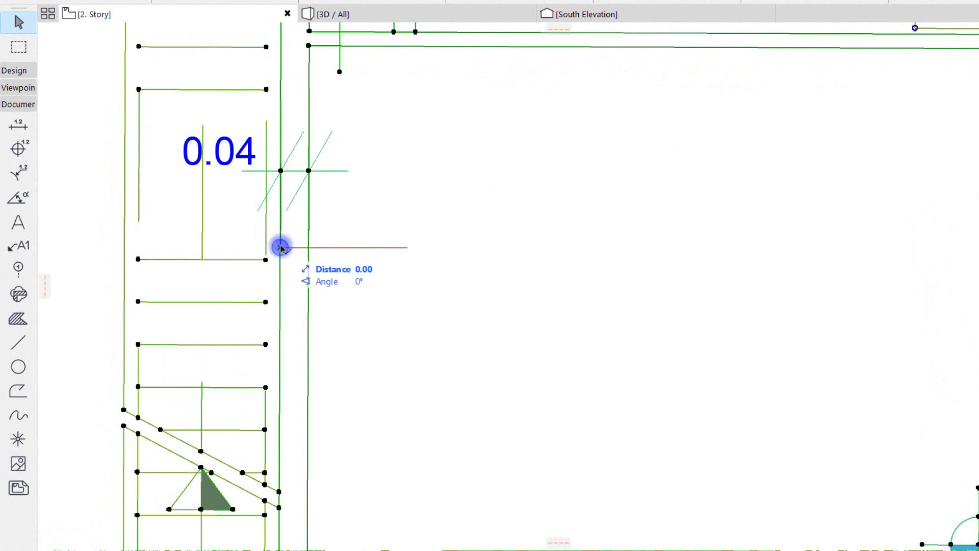
left_click(309, 249)
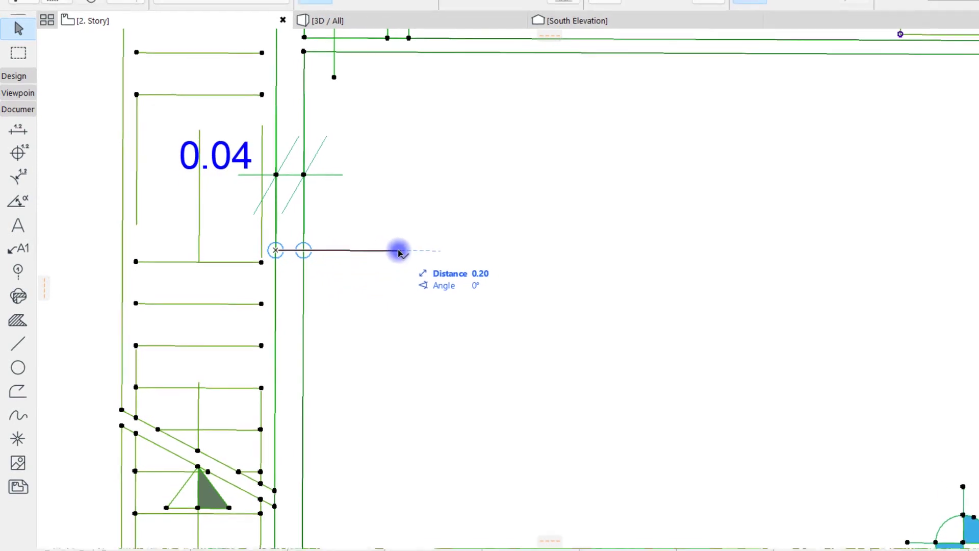
key("Escape")
scroll(324, 282, "up", 5)
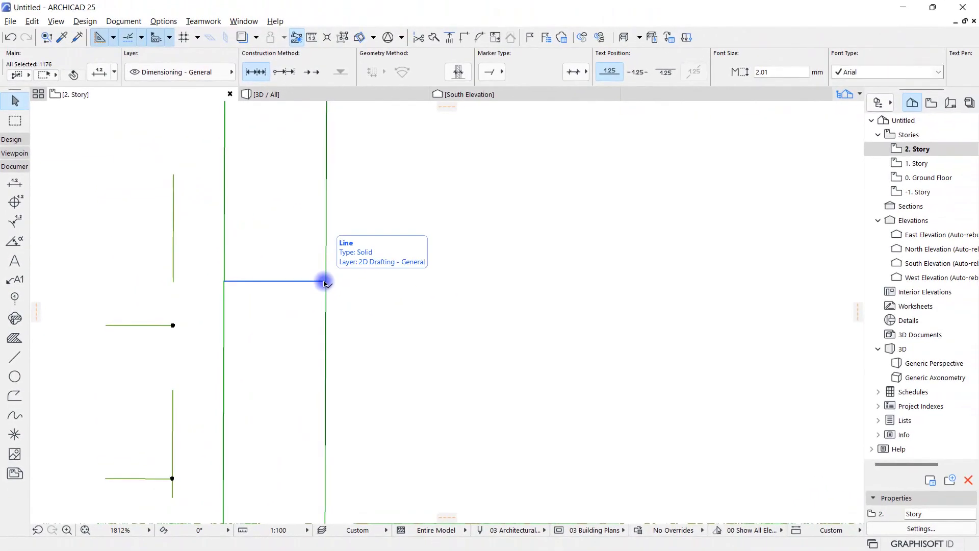